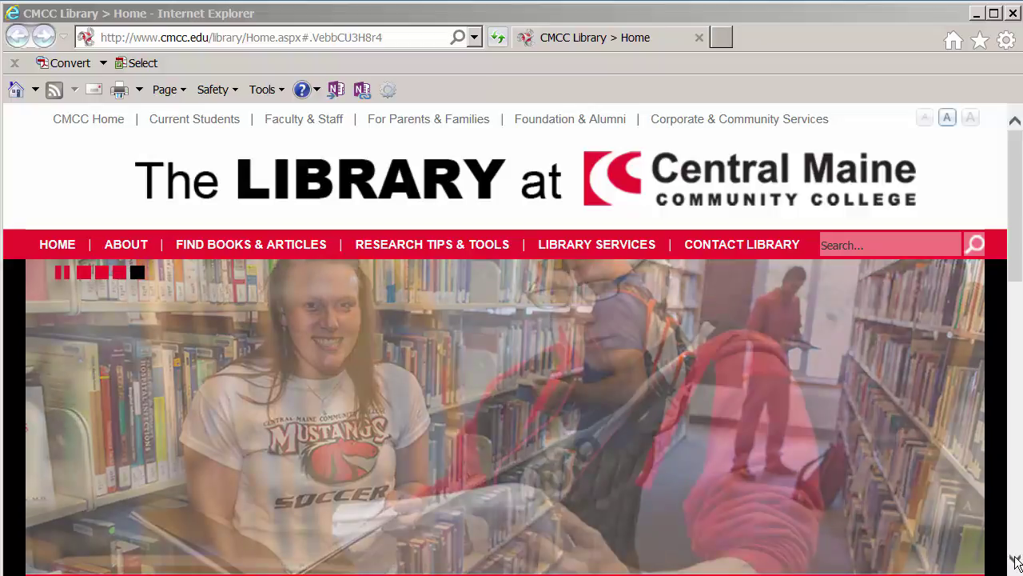
- Scroll the CMCC Library home page to Find Articles and launch ProQuest in a new tab
{"action": "left_click", "coordinate": [1014, 562]}
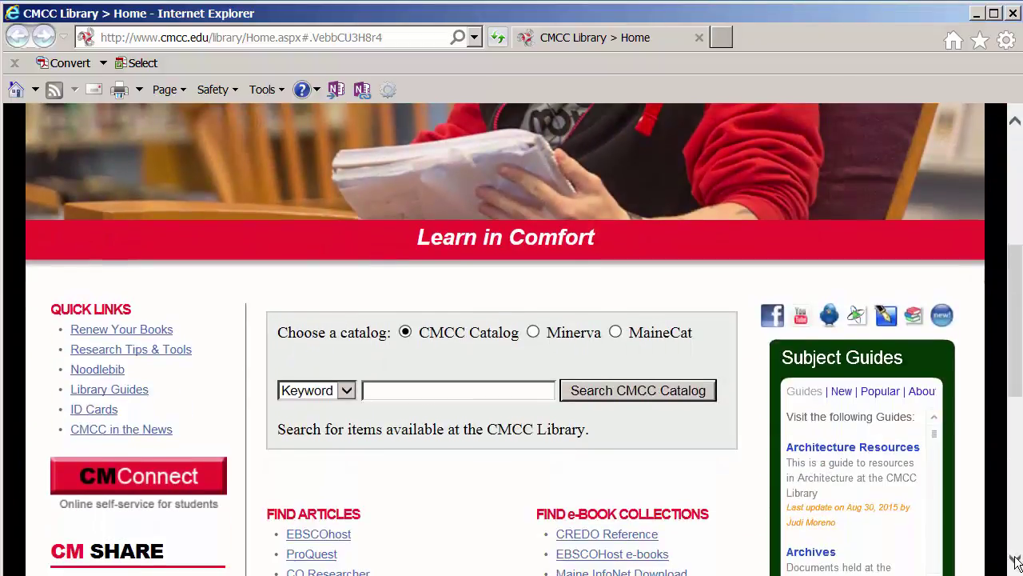
{"action": "left_click", "coordinate": [1017, 562]}
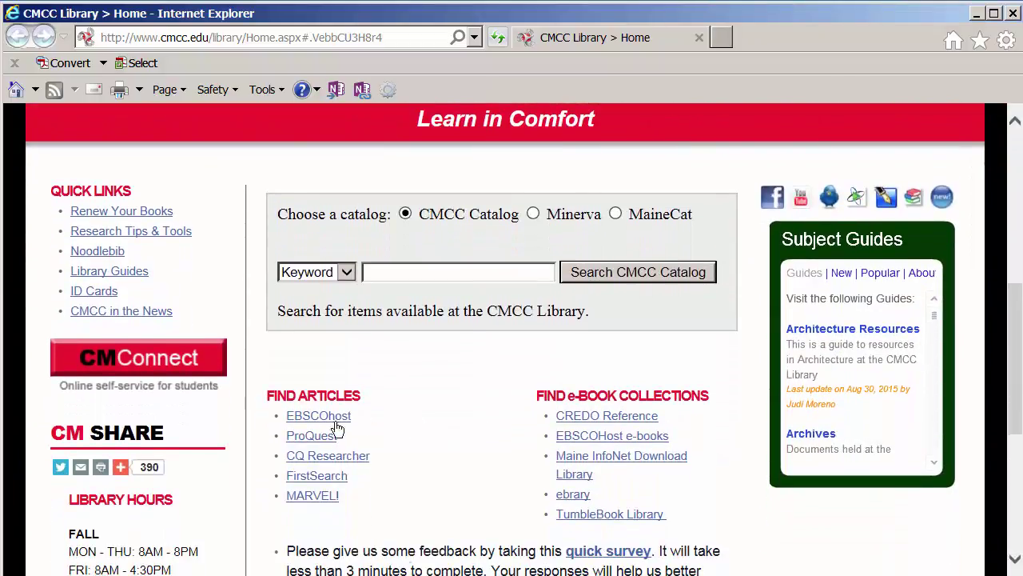
{"action": "left_click", "coordinate": [311, 438]}
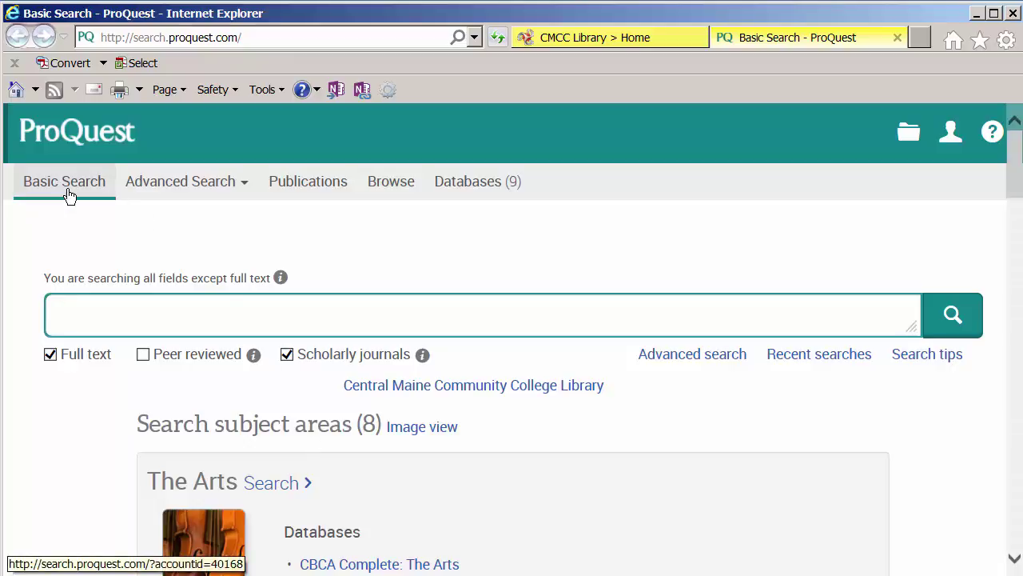
- Go to ProQuest's Advanced Search form and view its Databases (9) list
{"action": "left_click", "coordinate": [160, 185]}
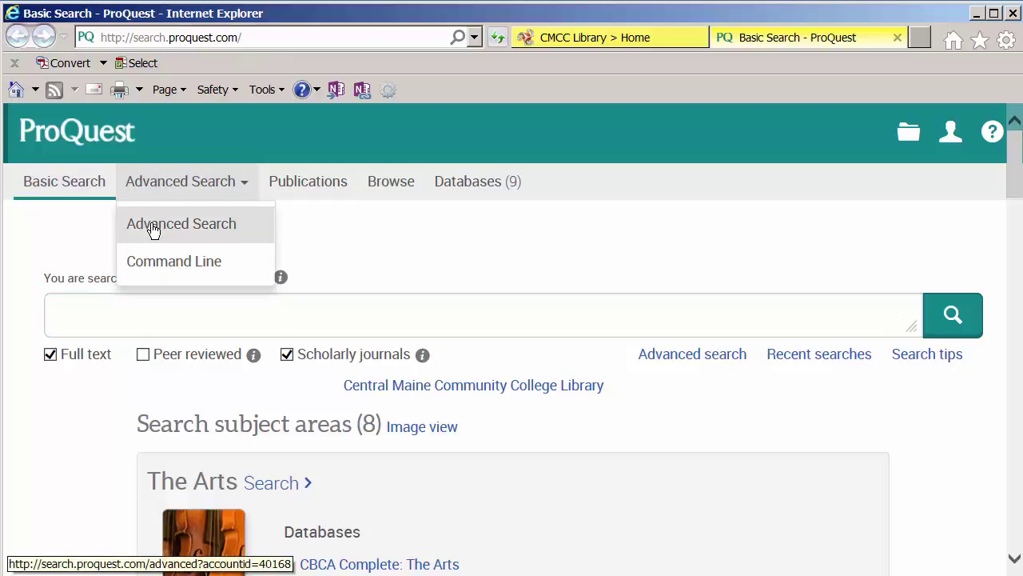
{"action": "left_click", "coordinate": [153, 230]}
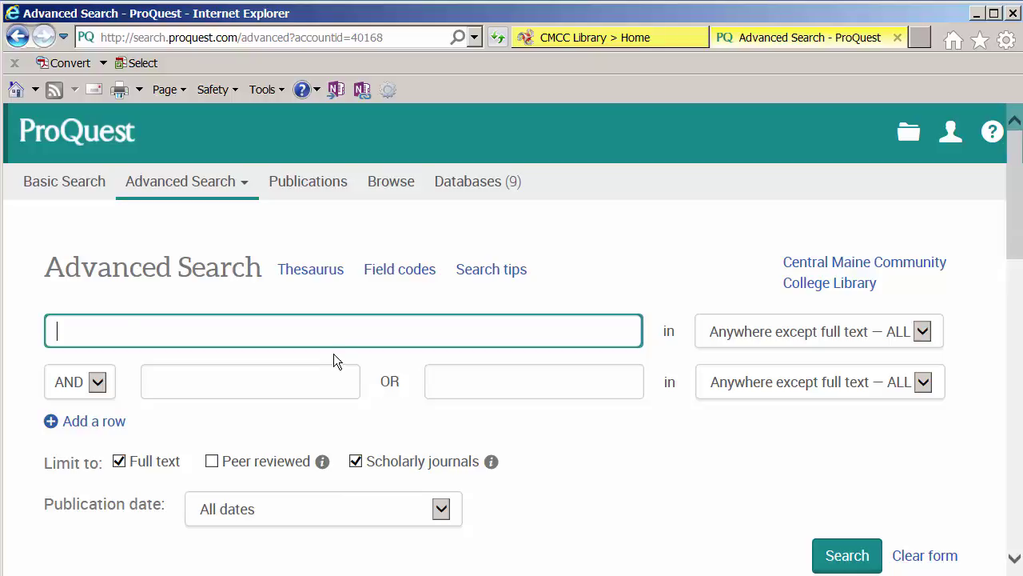
{"action": "left_click", "coordinate": [463, 185]}
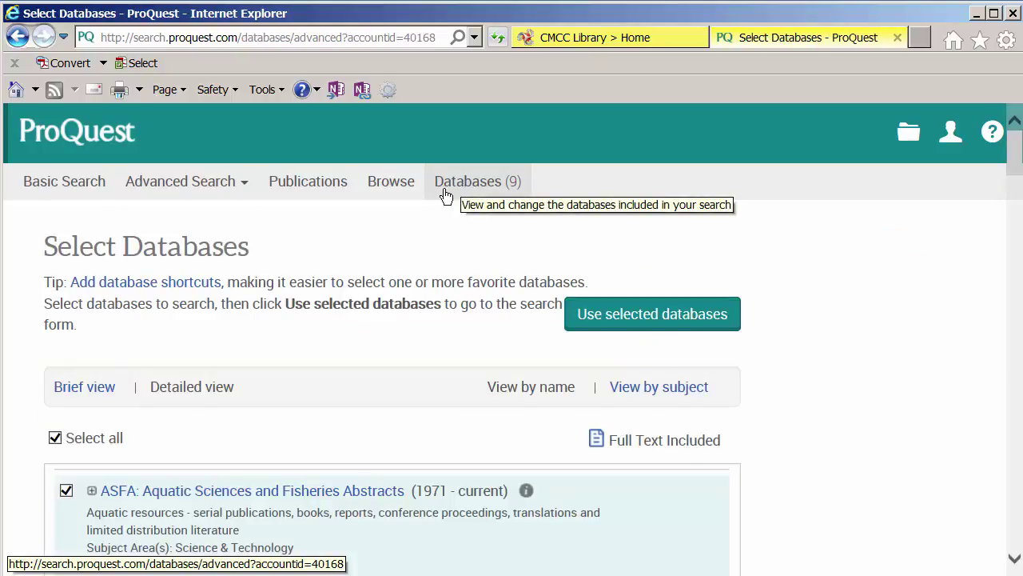
- Deselect all databases and go to the ProQuest Psychology Journals advanced search form
{"action": "left_click", "coordinate": [54, 438]}
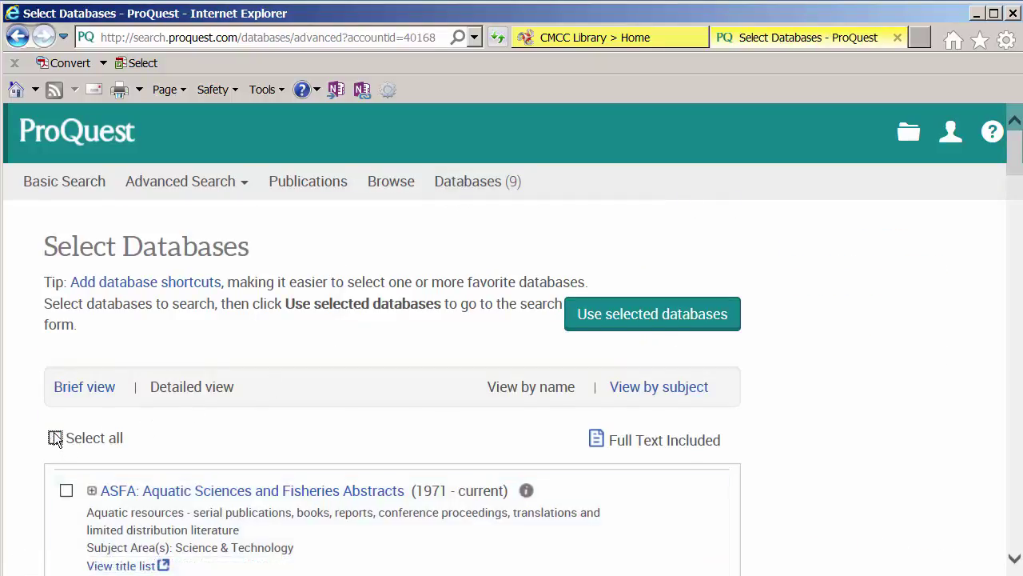
{"action": "left_click_drag", "start_coordinate": [1015, 166], "coordinate": [1019, 445]}
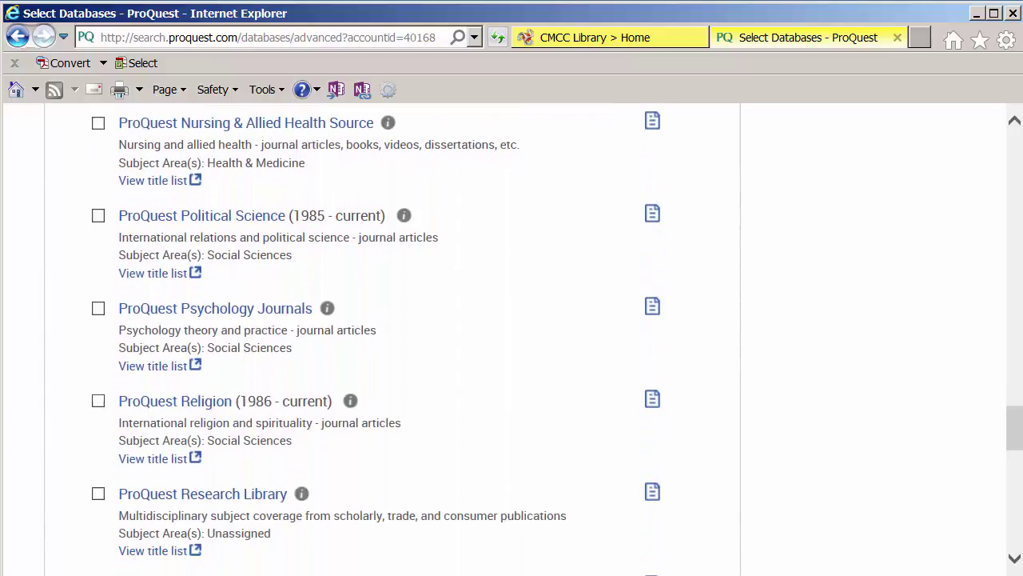
{"action": "left_click", "coordinate": [206, 311]}
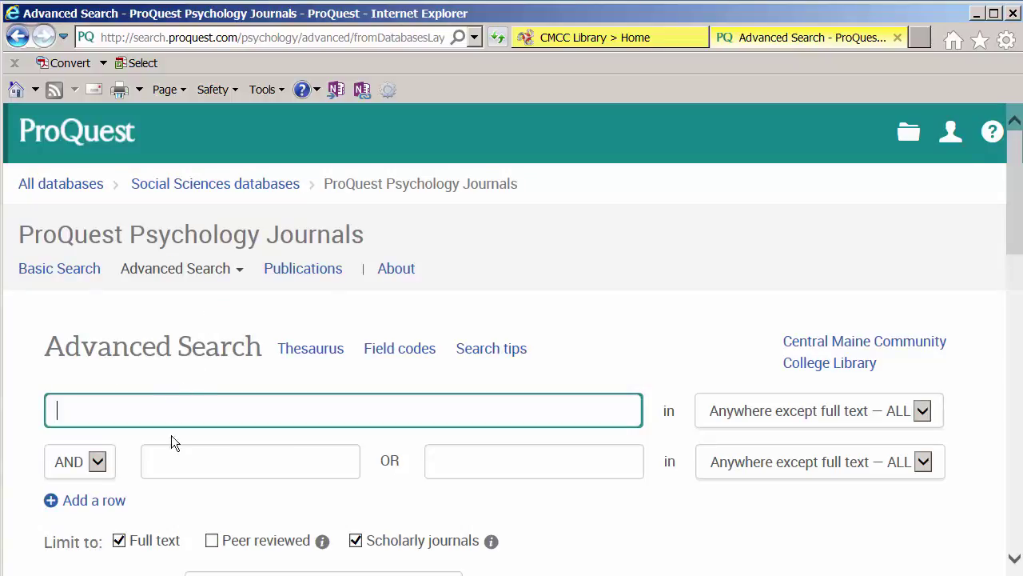
- Keep Full text on and set Publication date to After this date, year 2010
{"action": "left_click", "coordinate": [119, 541]}
{"action": "left_click", "coordinate": [119, 541]}
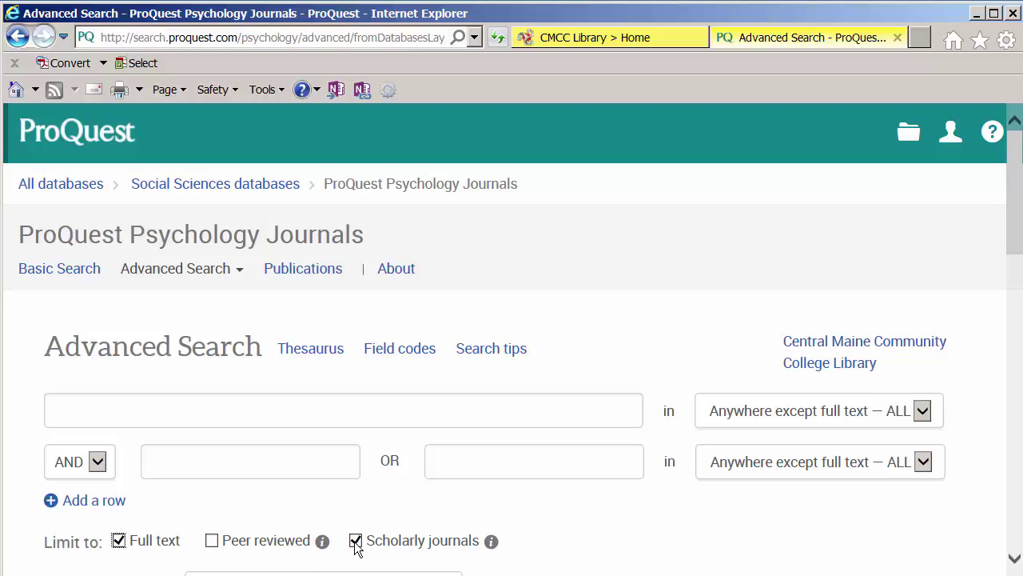
{"action": "scroll", "coordinate": [576, 536], "scroll_direction": "down", "scroll_amount": 1}
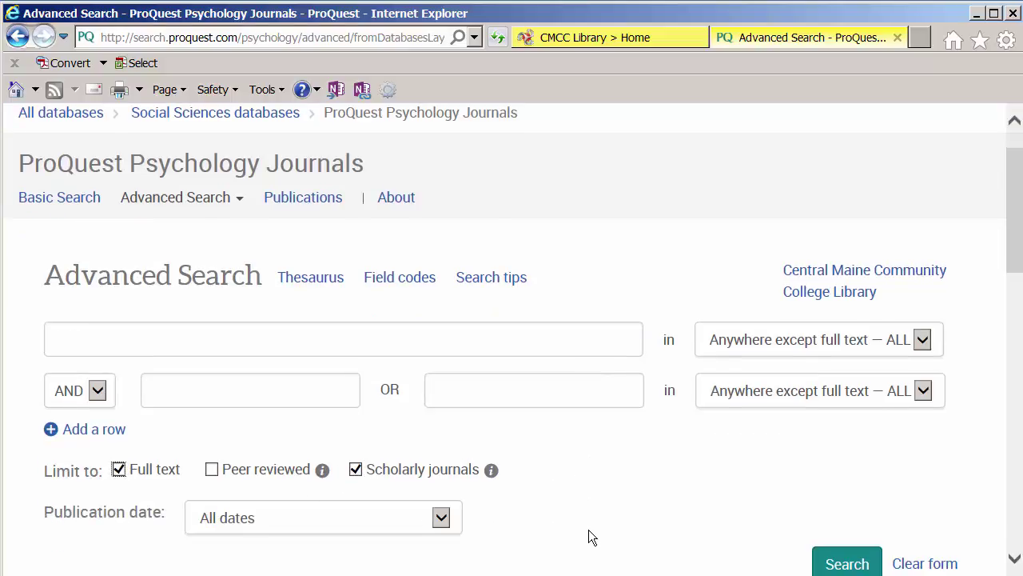
{"action": "scroll", "coordinate": [588, 537], "scroll_direction": "down", "scroll_amount": 1}
{"action": "left_click", "coordinate": [441, 447]}
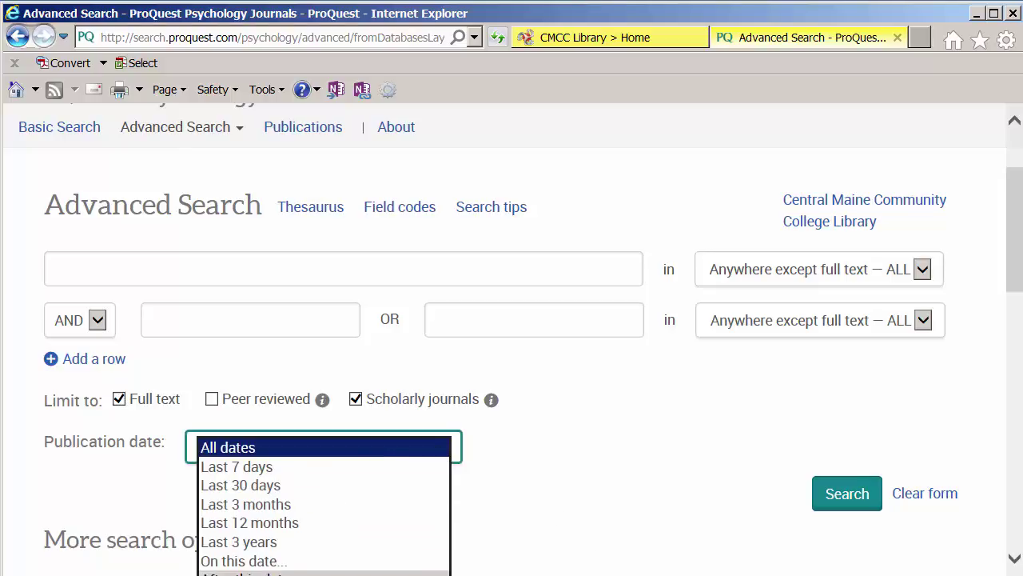
{"action": "left_click", "coordinate": [320, 571]}
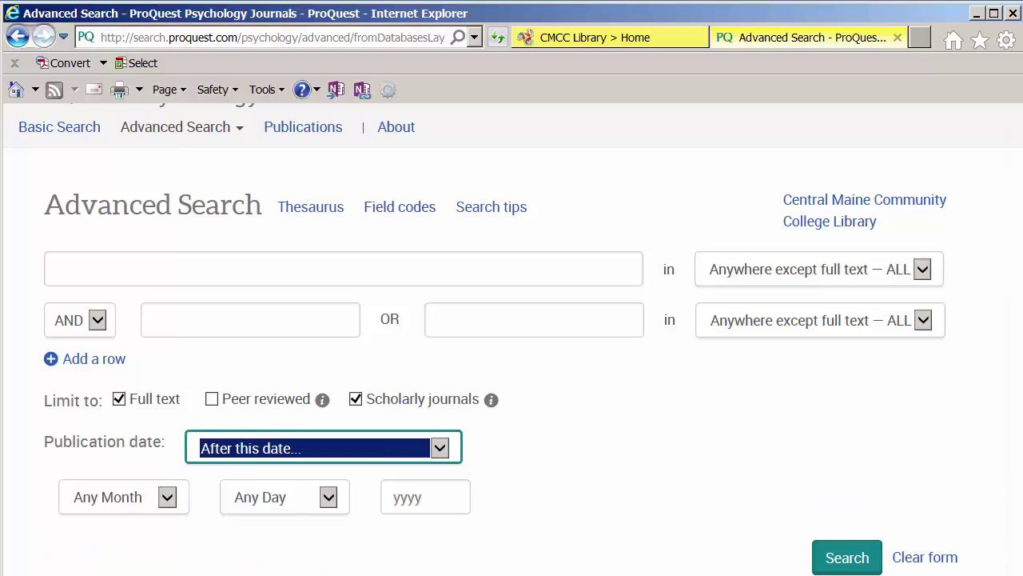
{"action": "left_click", "coordinate": [406, 501]}
{"action": "type", "text": "2010"}
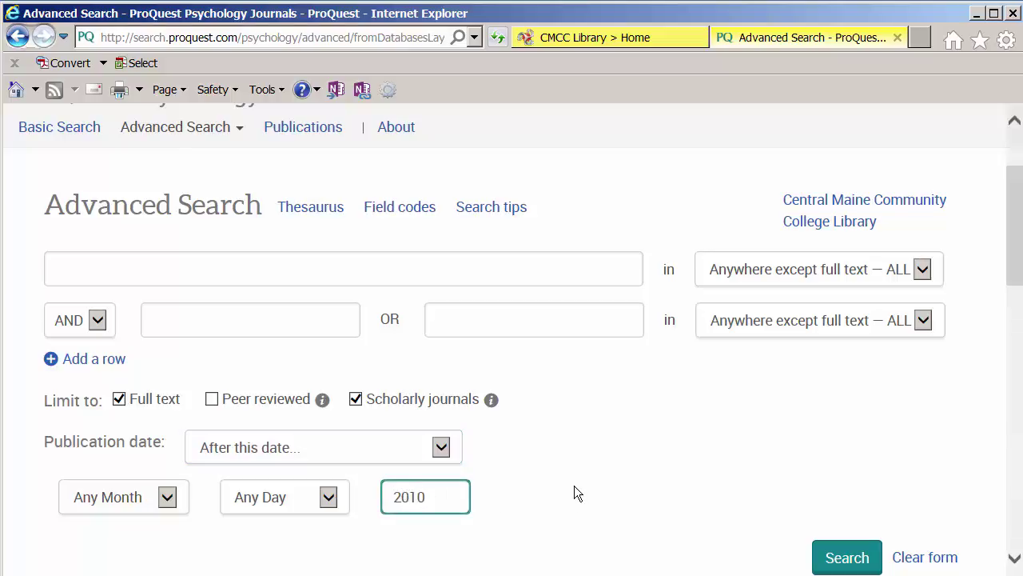
{"action": "scroll", "coordinate": [578, 485], "scroll_direction": "up", "scroll_amount": 2}
{"action": "left_click", "coordinate": [70, 330]}
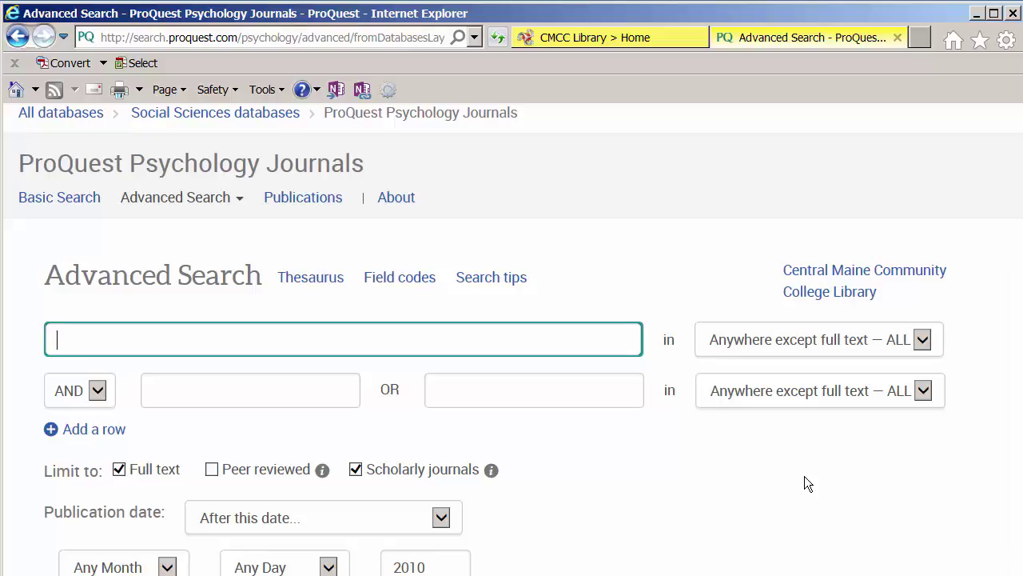
- Search Psychology Journals for bipolar disorder, getting 1,771 results
{"action": "type", "text": "bipo"}
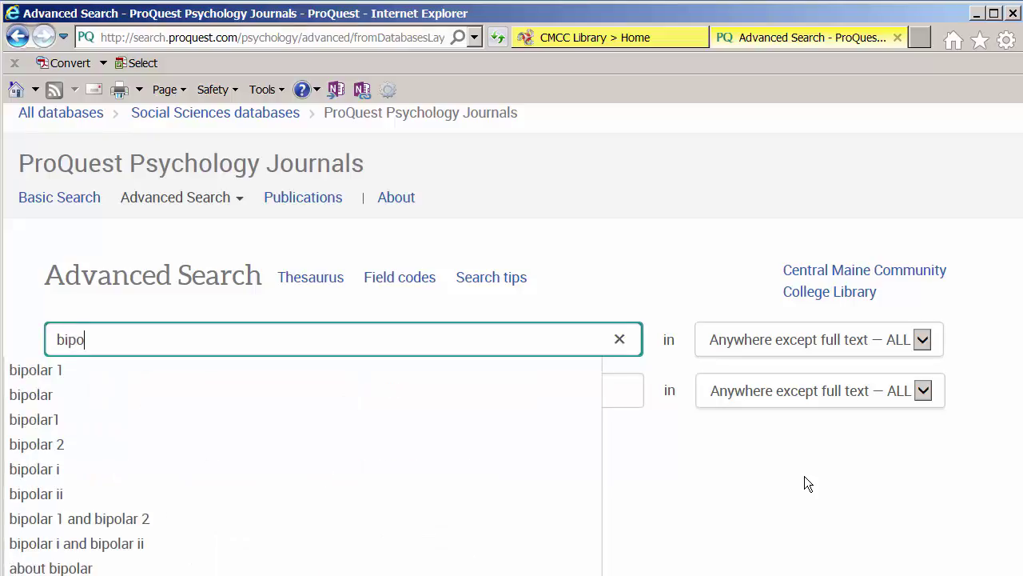
{"action": "type", "text": "lar disorder"}
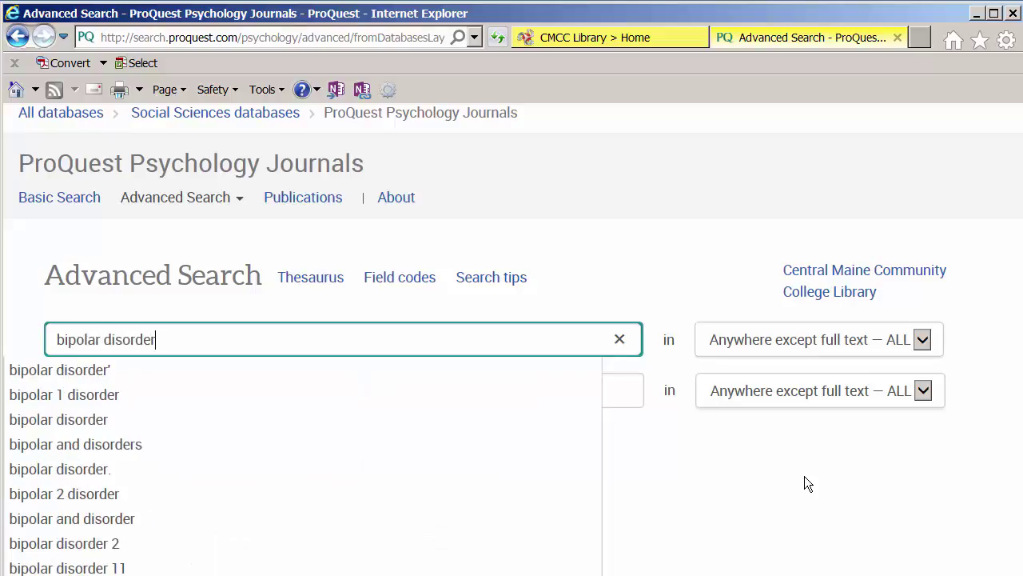
{"action": "key", "text": "Return"}
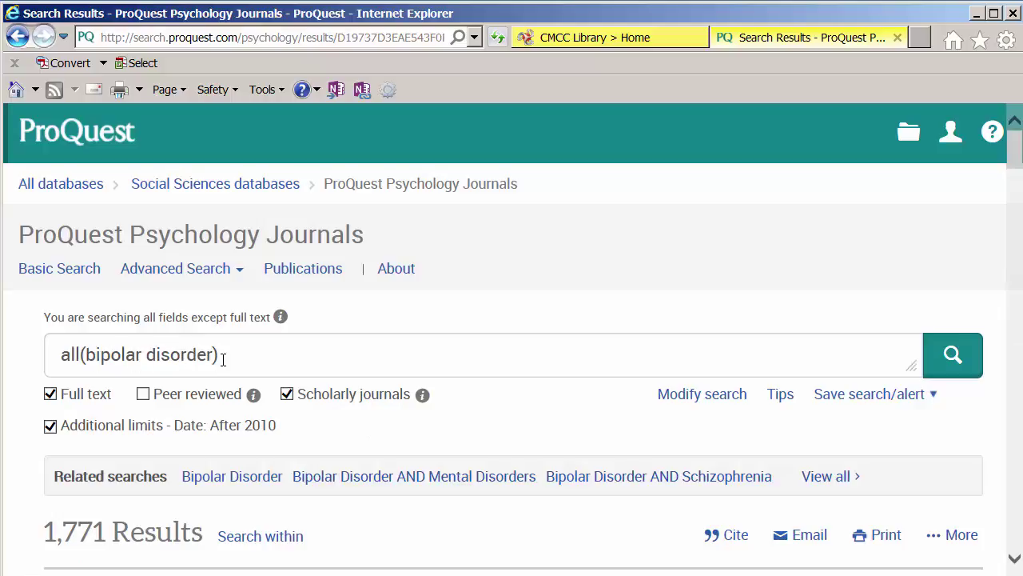
- Replace the query with the quoted phrase "bipolar disorder" and rerun it, giving 1,649 results
{"action": "left_click_drag", "start_coordinate": [224, 355], "coordinate": [61, 354]}
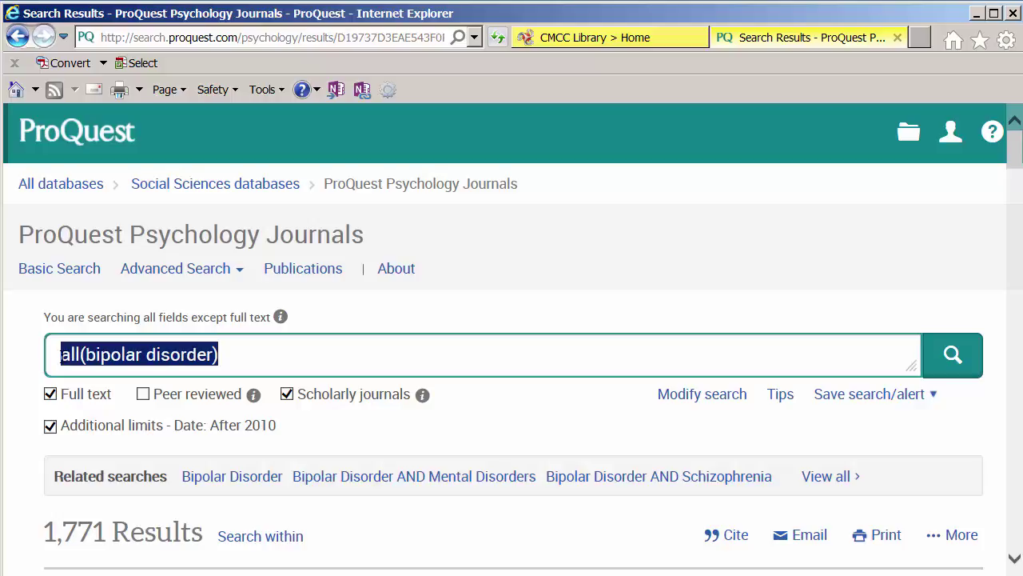
{"action": "key", "text": "BackSpace"}
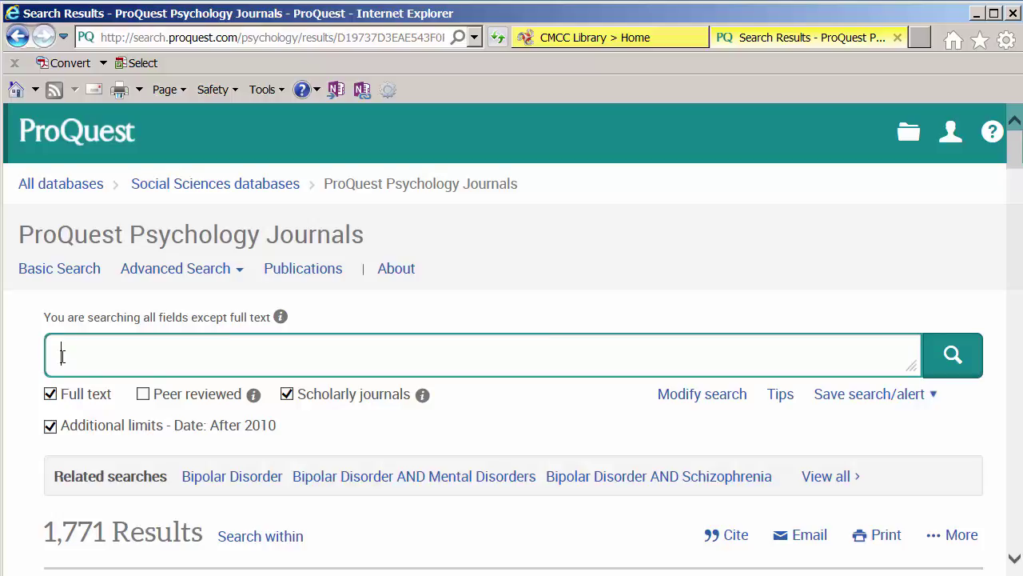
{"action": "type", "text": "bipolar disorder\""}
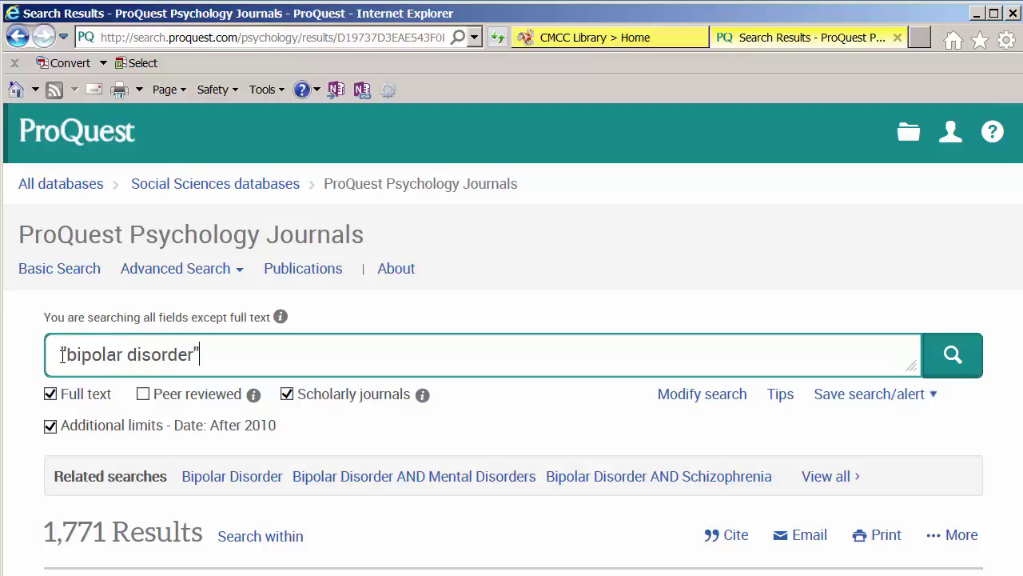
{"action": "key", "text": "Return"}
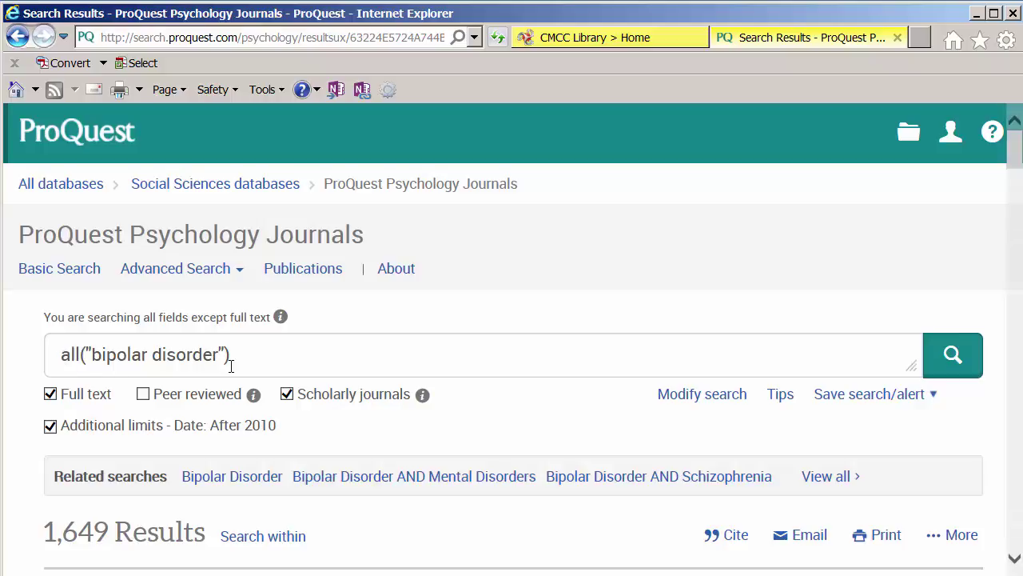
- Replace the query with "bipolar disorder" and alcohol and search, yielding 63 results
{"action": "left_click_drag", "start_coordinate": [237, 354], "coordinate": [46, 366]}
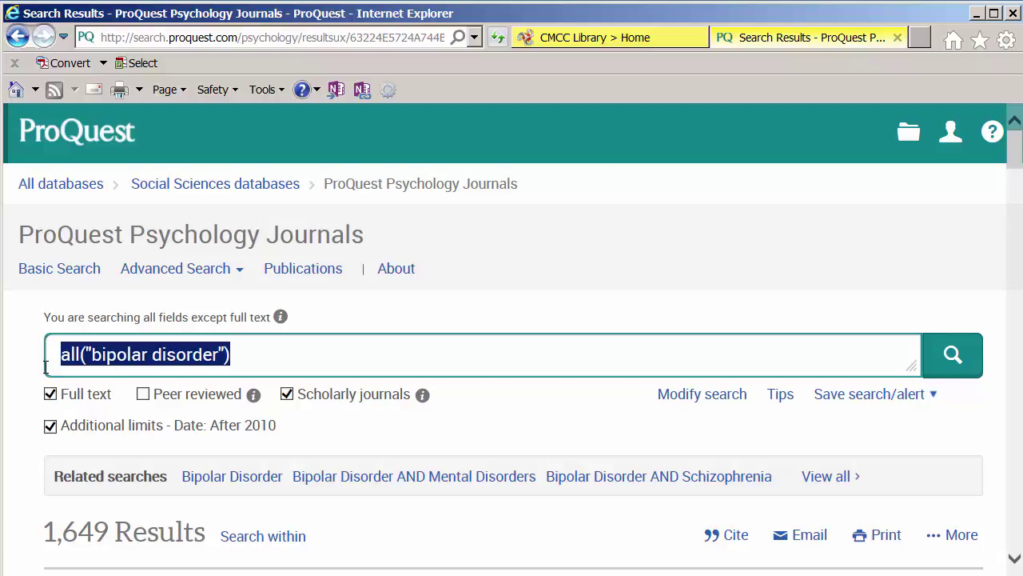
{"action": "key", "text": "Delete"}
{"action": "type", "text": "\"bi"}
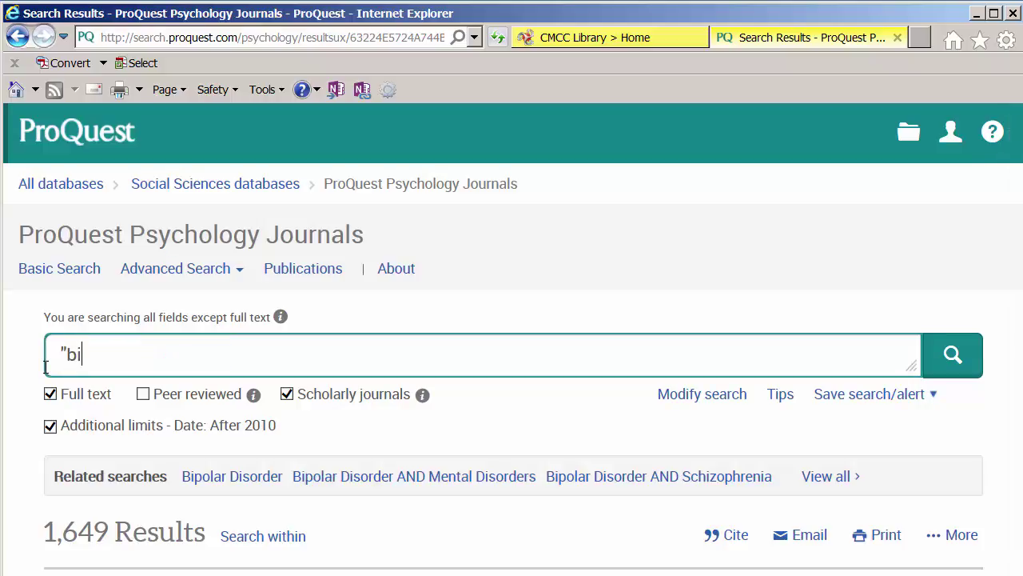
{"action": "type", "text": "polar disorder\" and"}
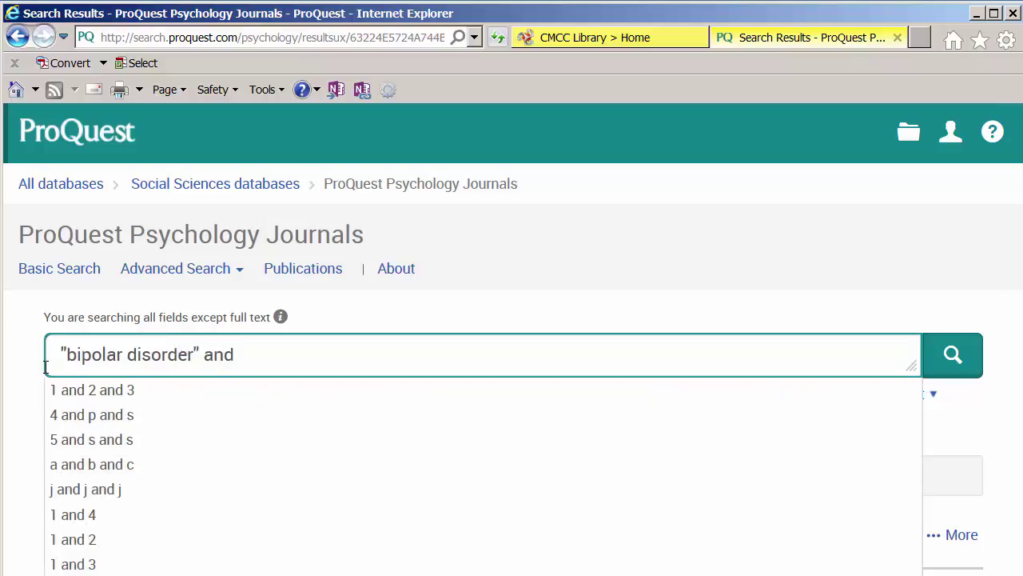
{"action": "type", "text": " alcohol"}
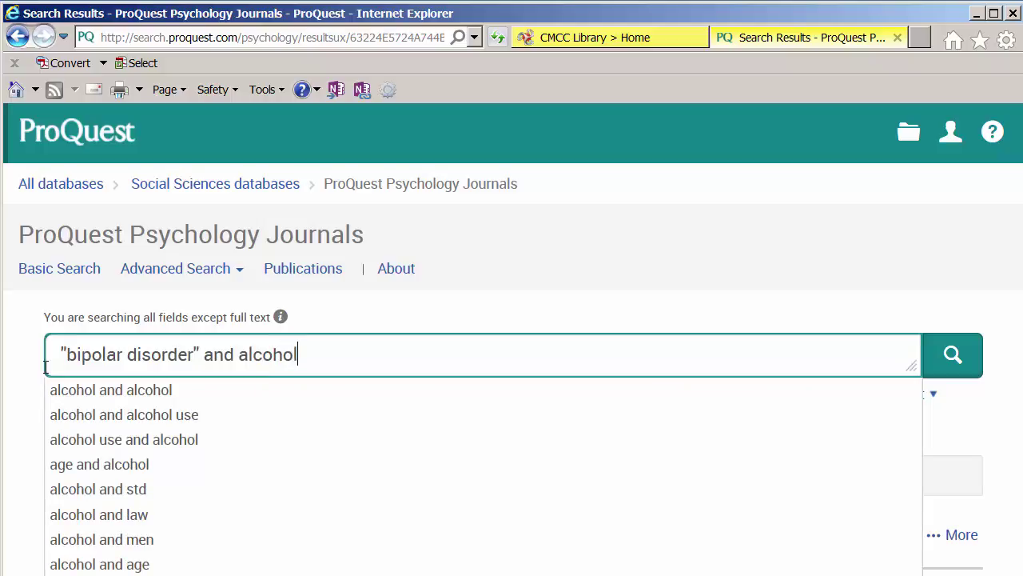
{"action": "left_click", "coordinate": [957, 359]}
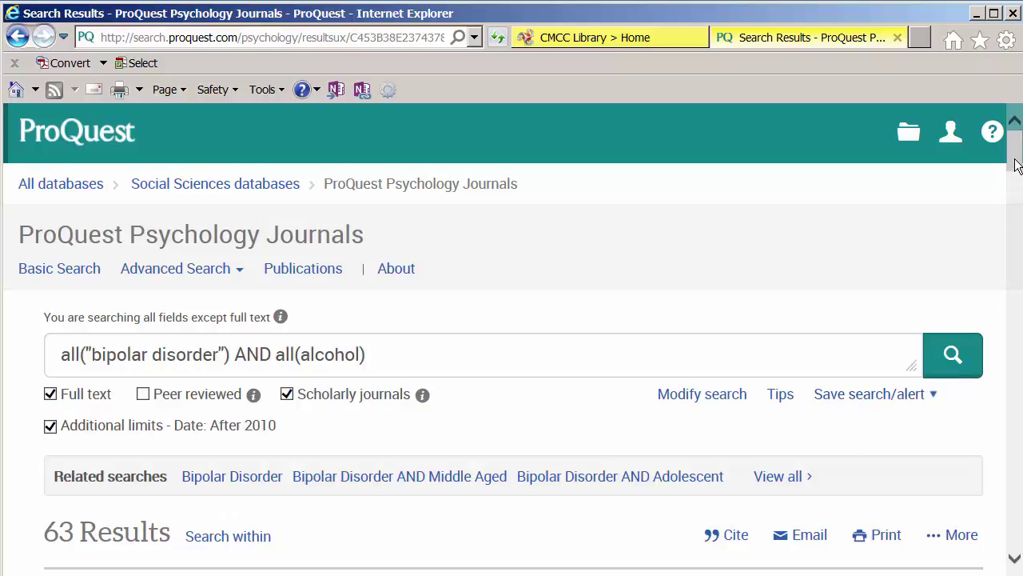
- Keep the 63 results sorted by Relevance
{"action": "left_click_drag", "start_coordinate": [1016, 164], "coordinate": [1016, 192]}
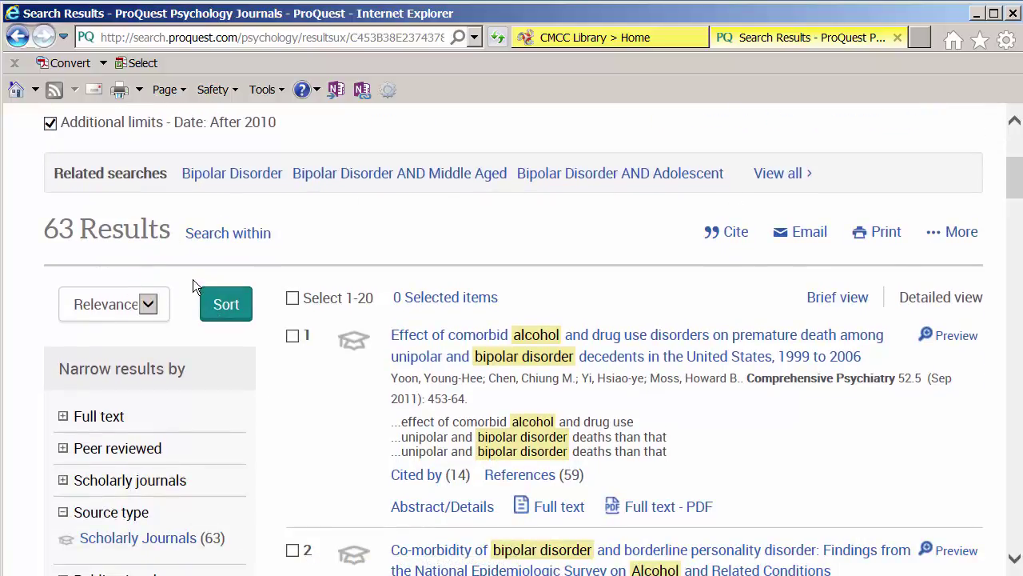
{"action": "left_click", "coordinate": [149, 305]}
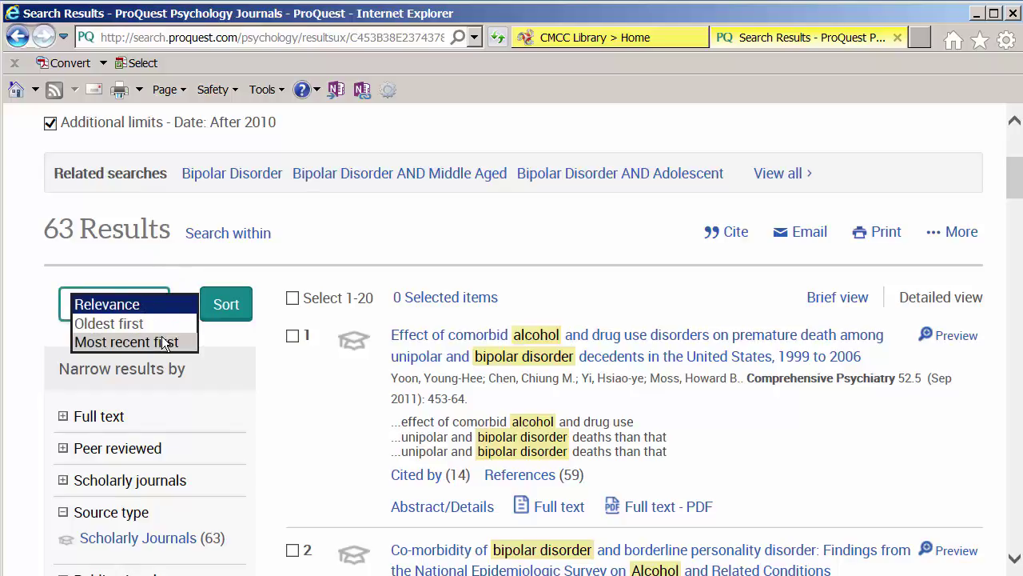
{"action": "left_click", "coordinate": [334, 227]}
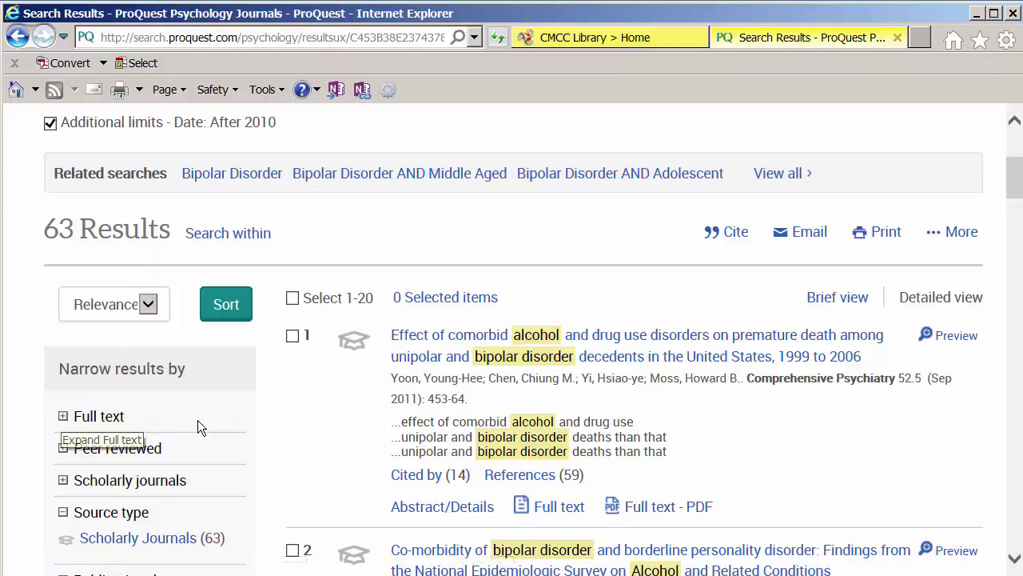
- Expand the Peer reviewed and Scholarly journals breakdowns under Narrow results by
{"action": "left_click", "coordinate": [64, 452]}
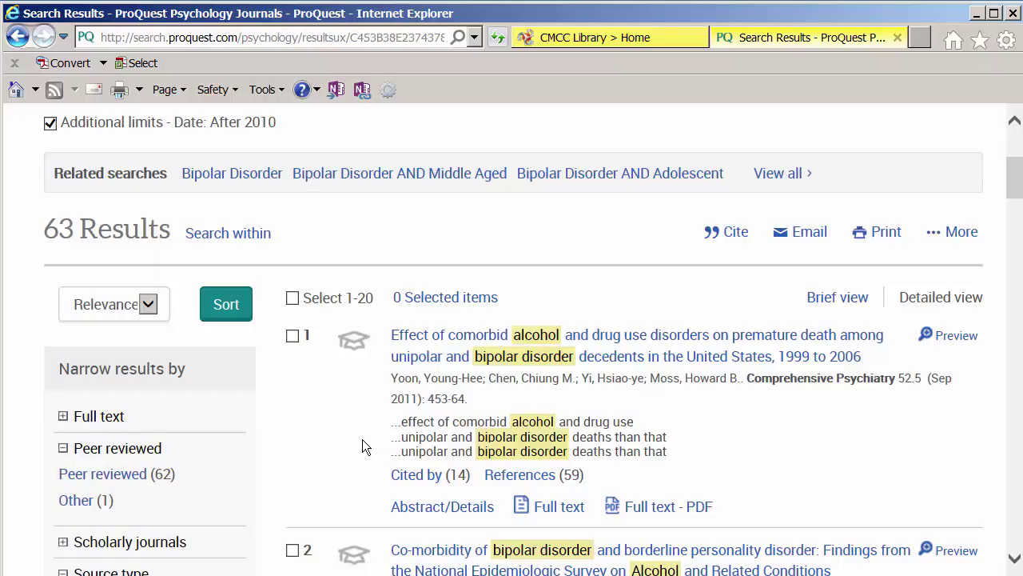
{"action": "scroll", "coordinate": [362, 438], "scroll_direction": "down", "scroll_amount": 2}
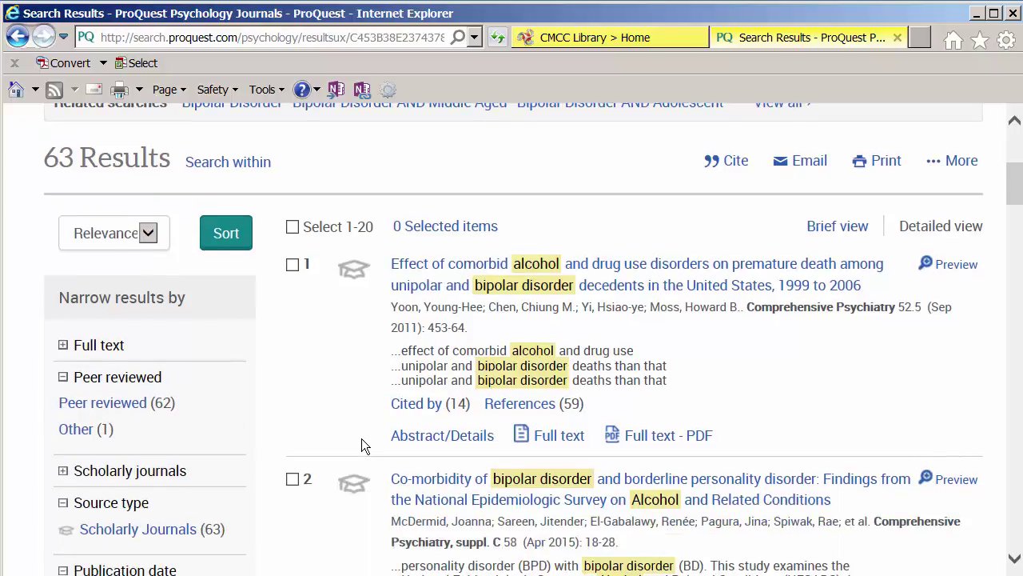
{"action": "left_click", "coordinate": [64, 472]}
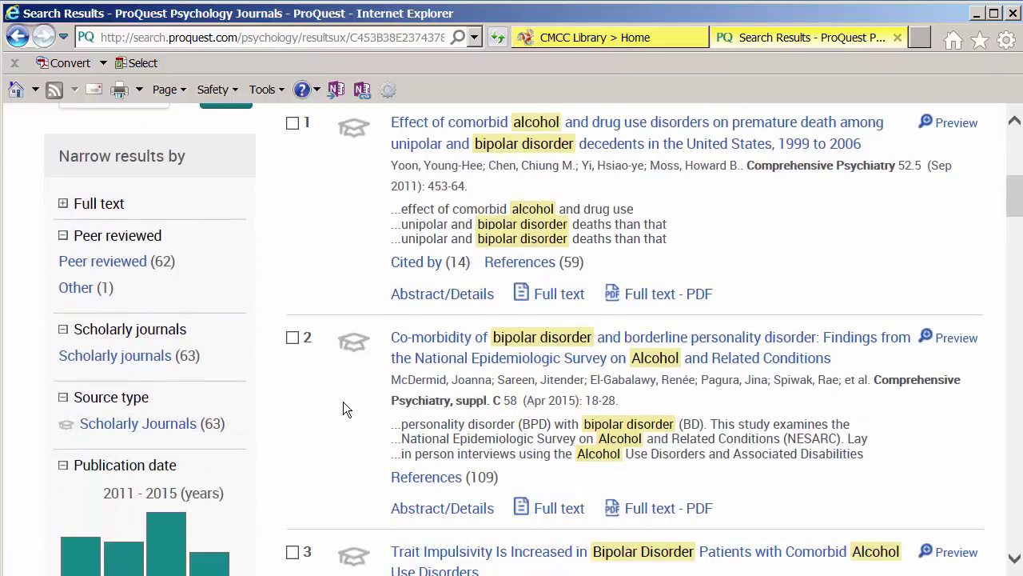
{"action": "scroll", "coordinate": [343, 401], "scroll_direction": "down", "scroll_amount": 2}
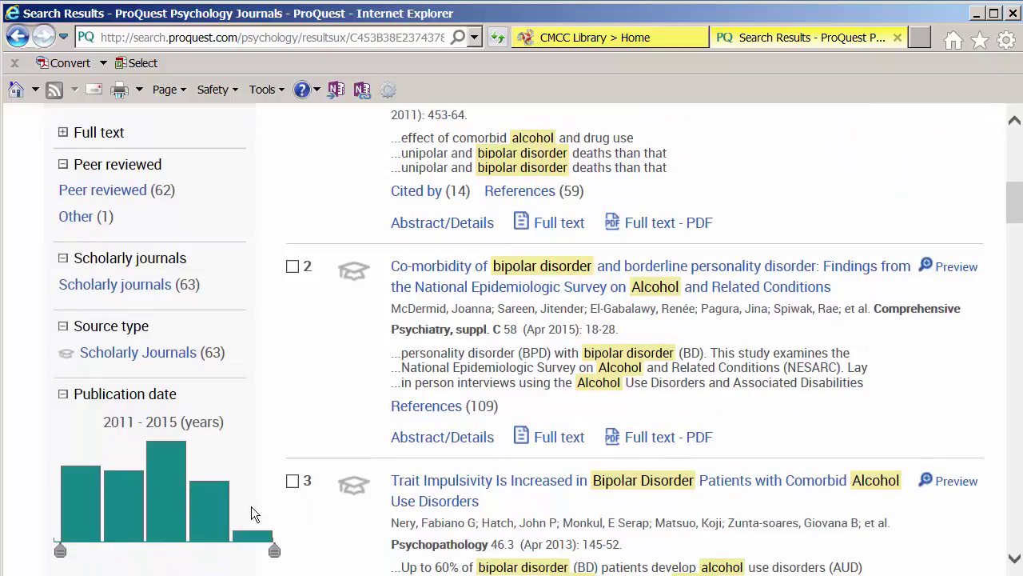
{"action": "scroll", "coordinate": [312, 383], "scroll_direction": "down", "scroll_amount": 5}
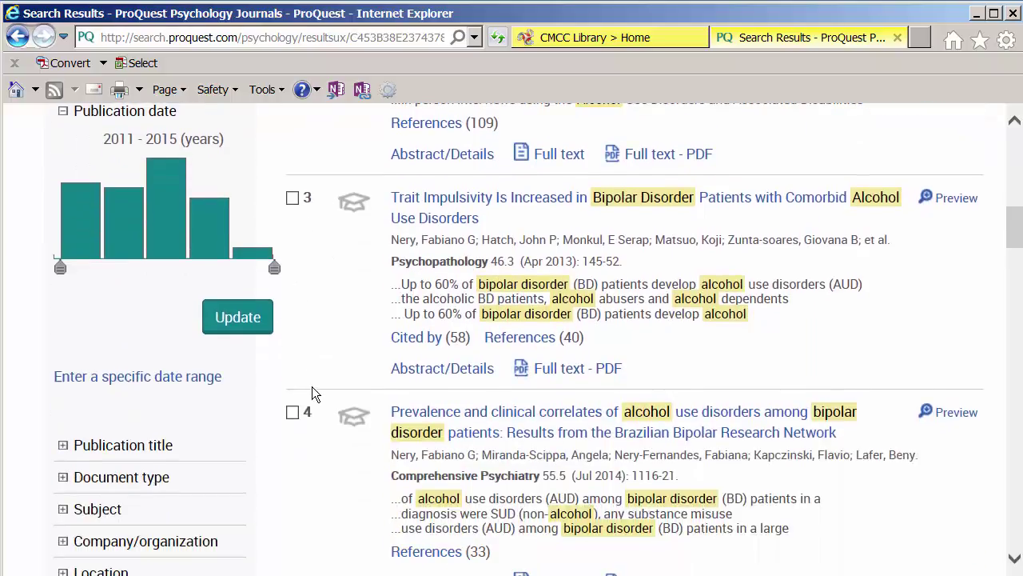
{"action": "scroll", "coordinate": [311, 393], "scroll_direction": "down", "scroll_amount": 1}
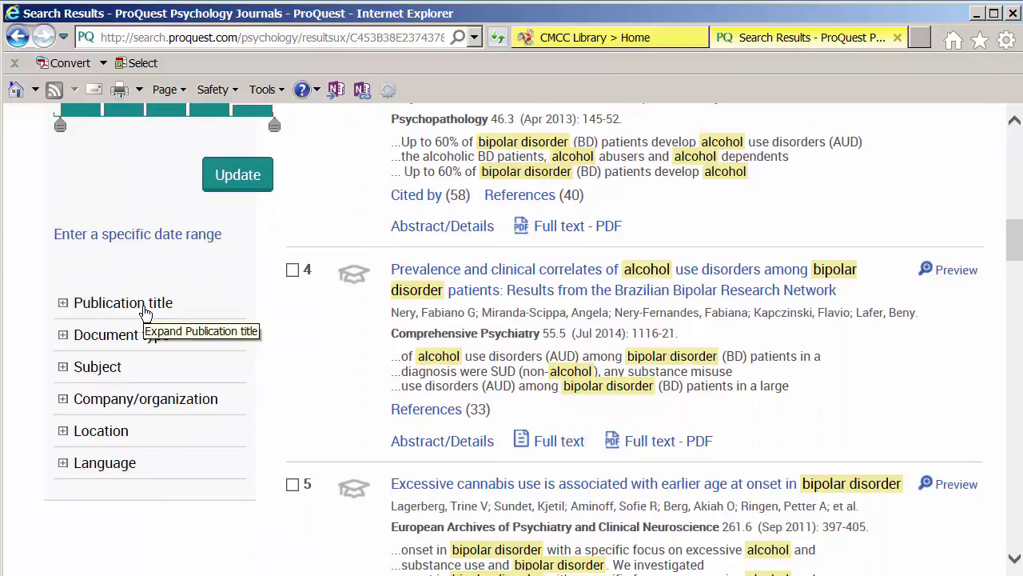
- Expand Document type and show all its options: 55 Articles, 55 Features, 3 Reviews
{"action": "left_click", "coordinate": [62, 337]}
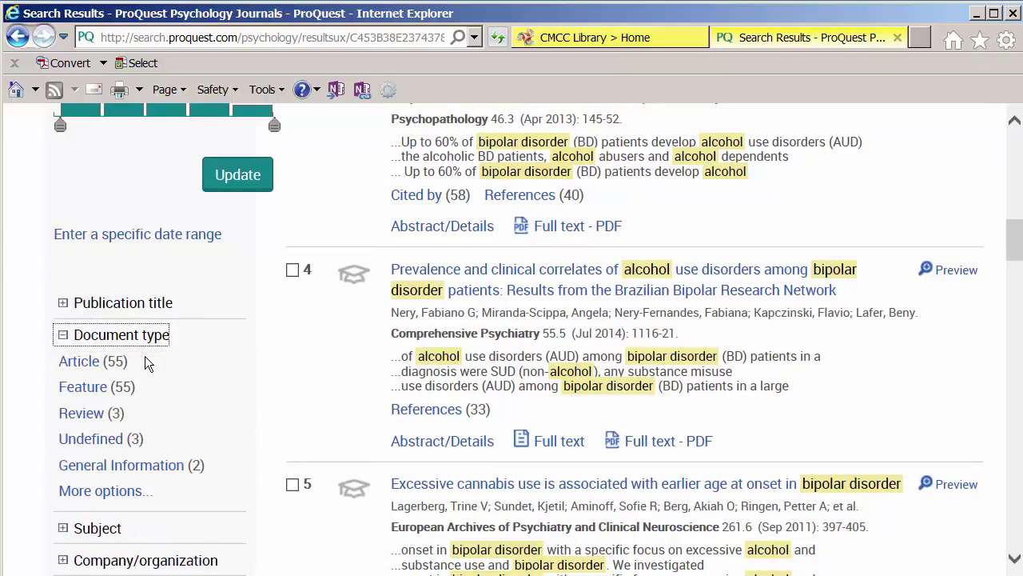
{"action": "left_click", "coordinate": [117, 498]}
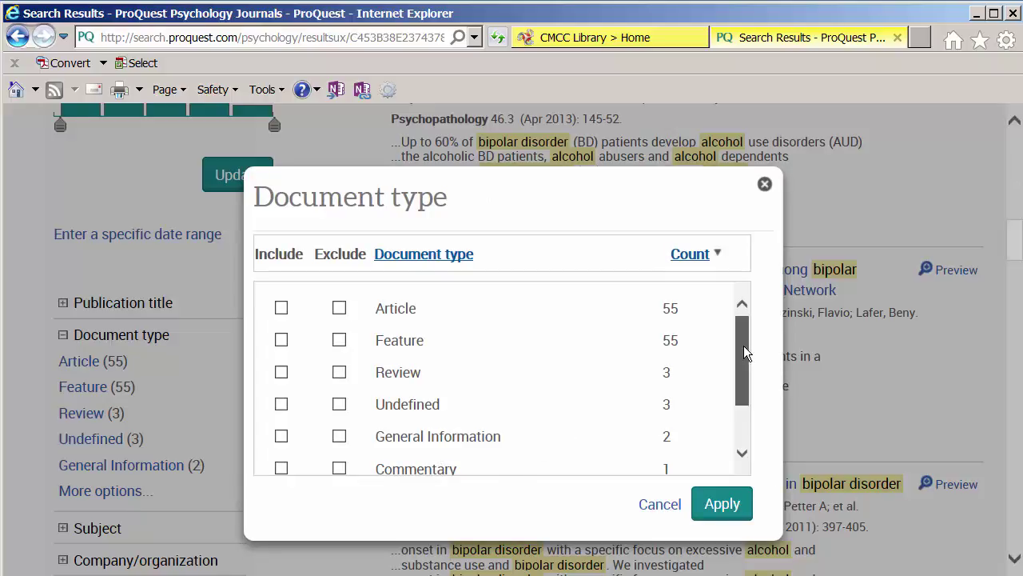
- Mark Commentary and Editorial as Exclude in the Document type list and apply, leaving 62 results
{"action": "left_click_drag", "start_coordinate": [743, 346], "coordinate": [675, 377]}
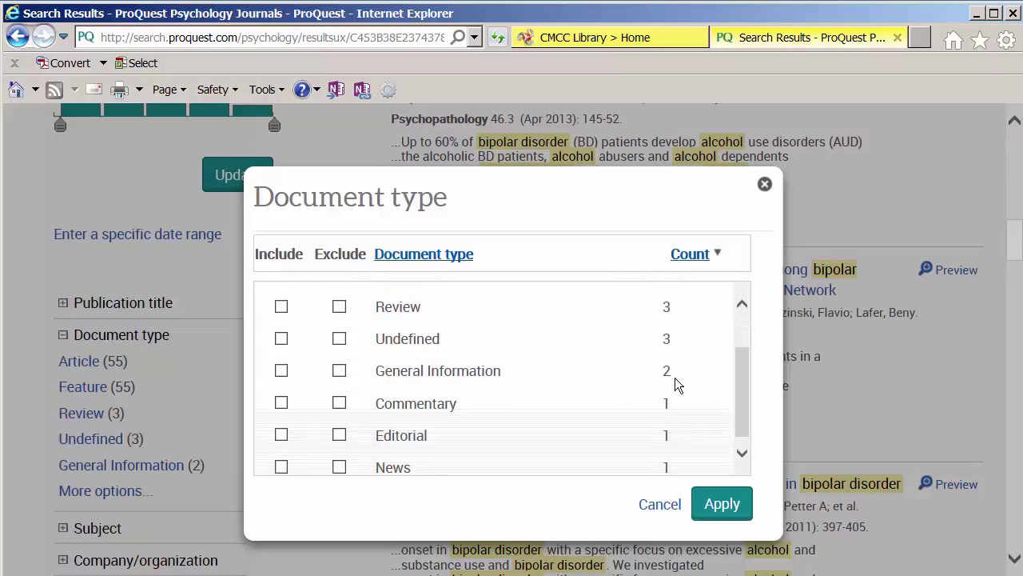
{"action": "left_click", "coordinate": [337, 402]}
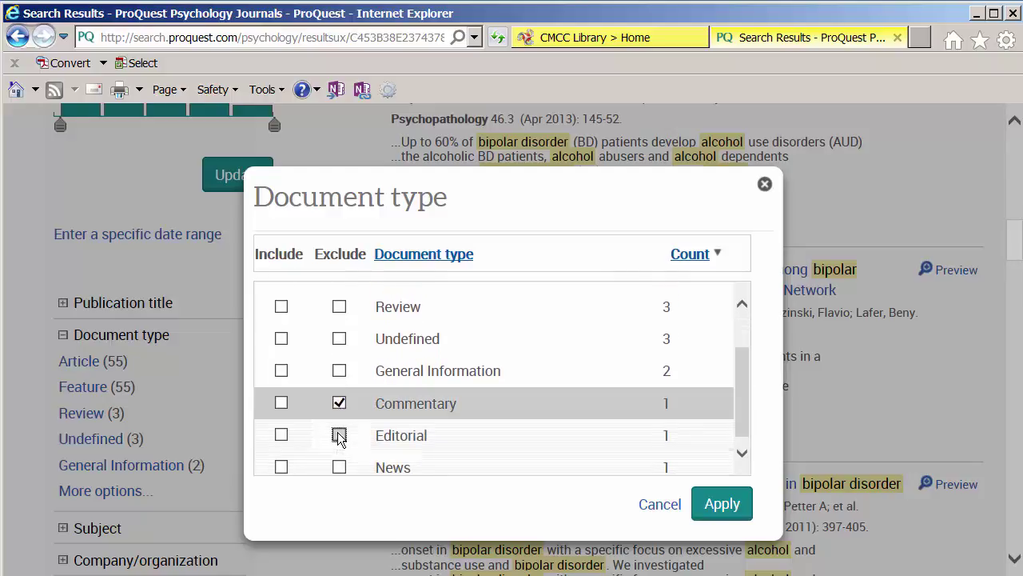
{"action": "left_click", "coordinate": [338, 436]}
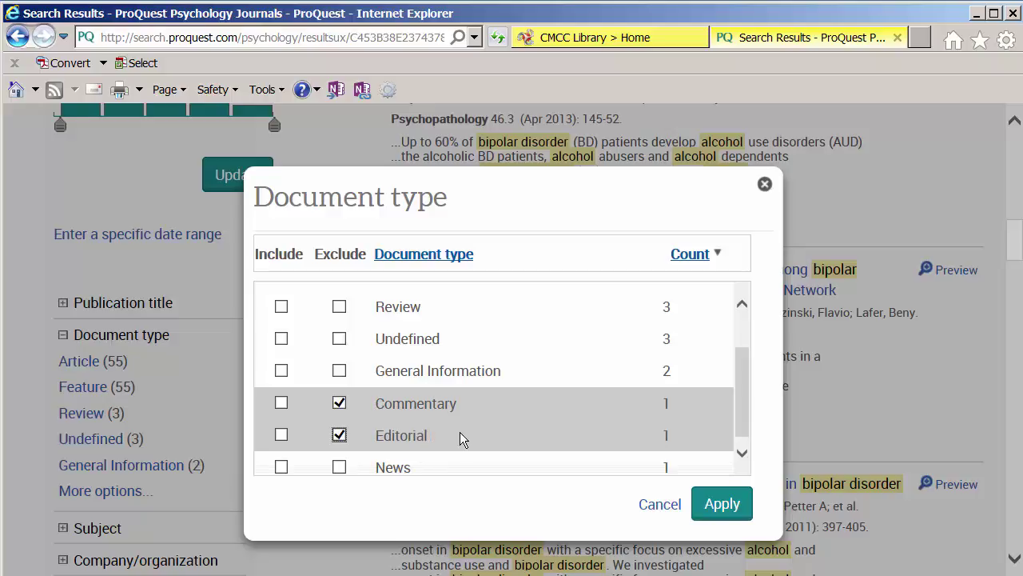
{"action": "left_click_drag", "start_coordinate": [740, 372], "coordinate": [734, 329]}
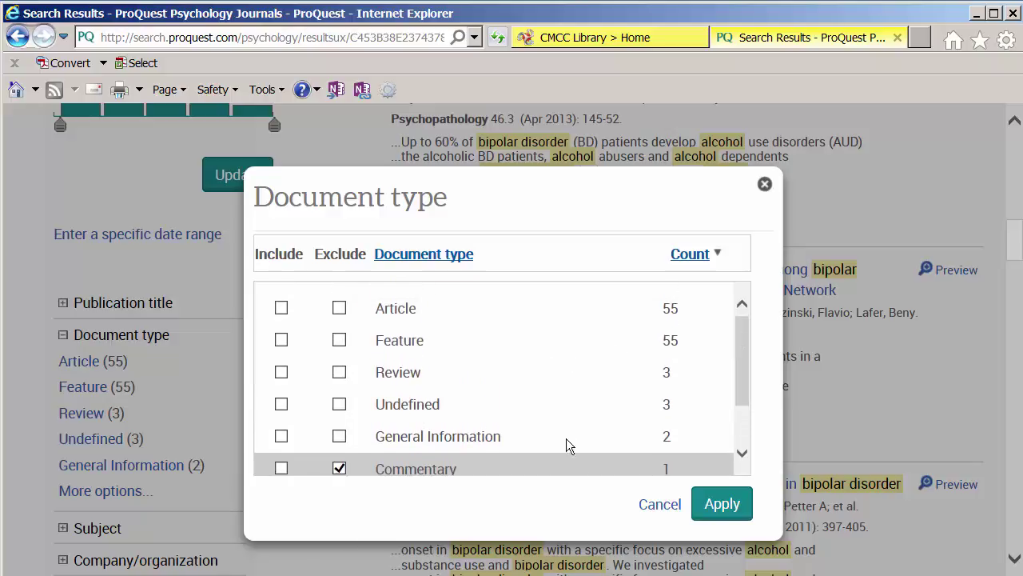
{"action": "left_click", "coordinate": [722, 503]}
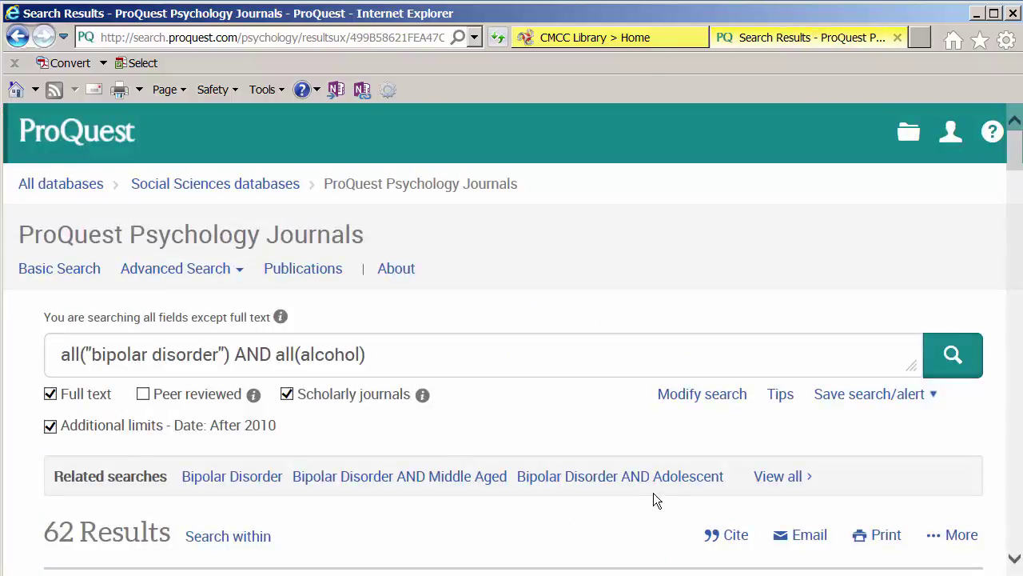
- Scroll through result 2's abstract preview on bipolar and borderline personality disorder comorbidity
{"action": "scroll", "coordinate": [528, 507], "scroll_direction": "down", "scroll_amount": 2}
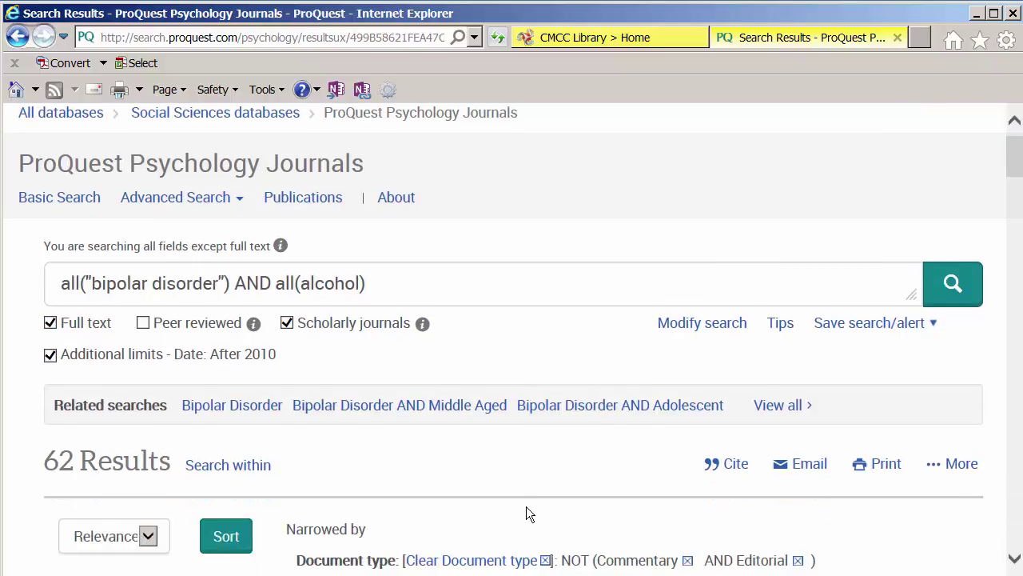
{"action": "scroll", "coordinate": [526, 505], "scroll_direction": "down", "scroll_amount": 2}
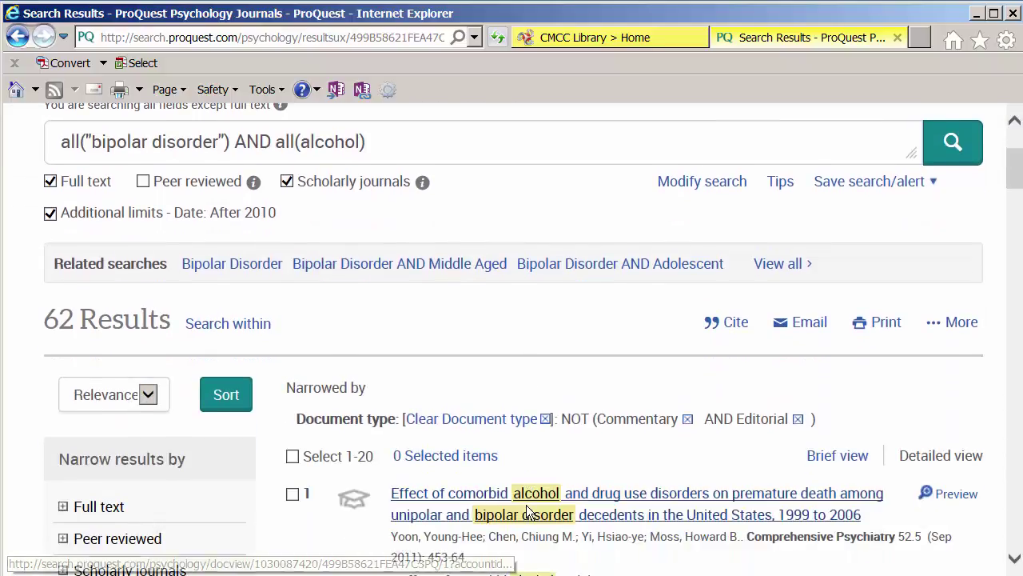
{"action": "scroll", "coordinate": [528, 505], "scroll_direction": "down", "scroll_amount": 1}
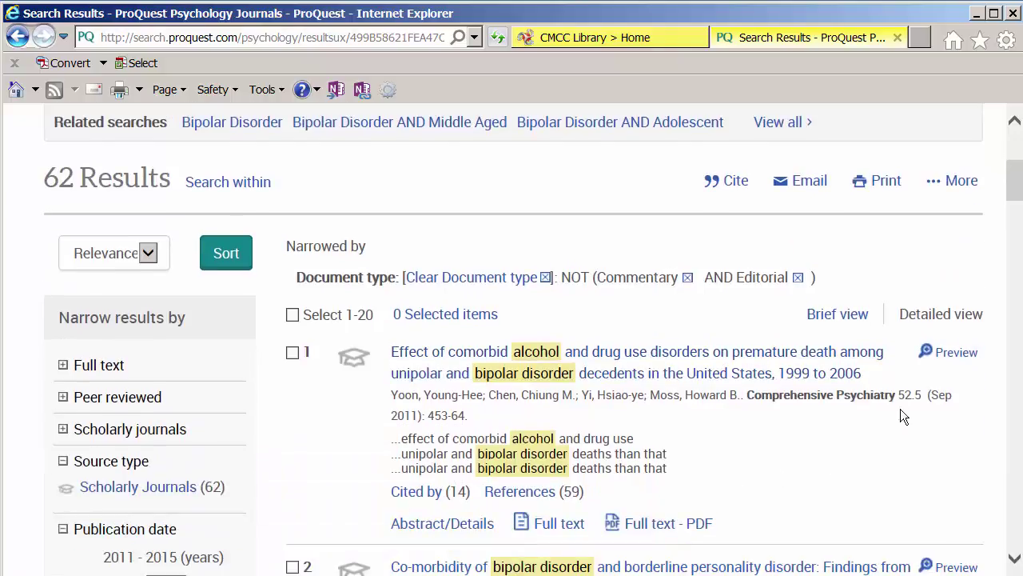
{"action": "mouse_move", "coordinate": [935, 353]}
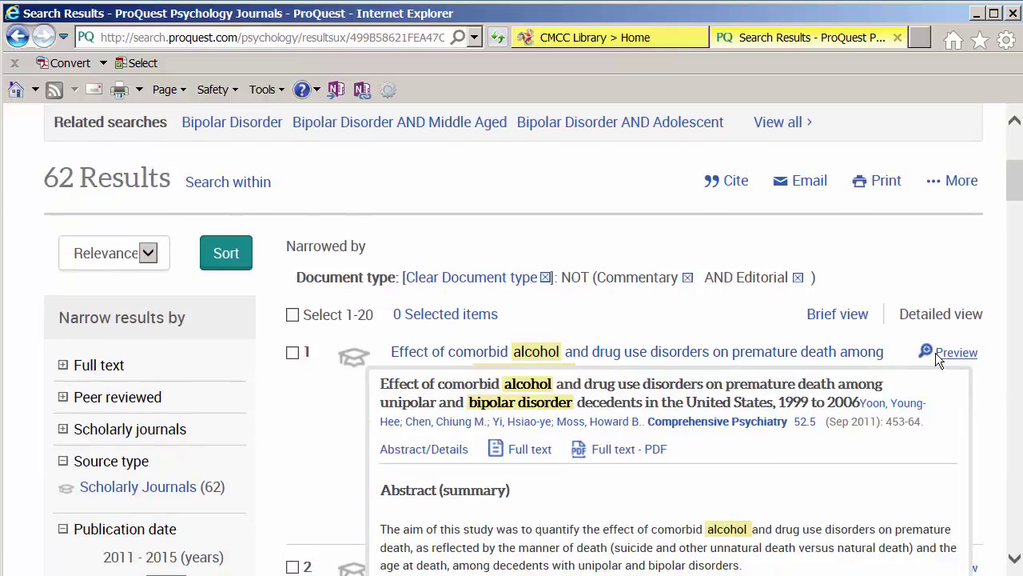
{"action": "scroll", "coordinate": [935, 352], "scroll_direction": "down", "scroll_amount": 3}
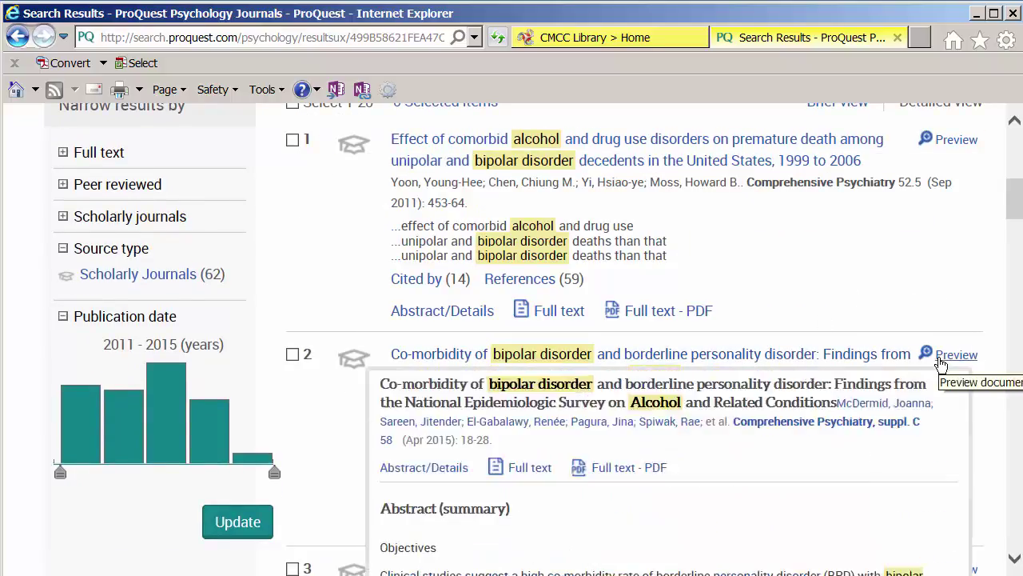
{"action": "scroll", "coordinate": [941, 364], "scroll_direction": "down", "scroll_amount": 3}
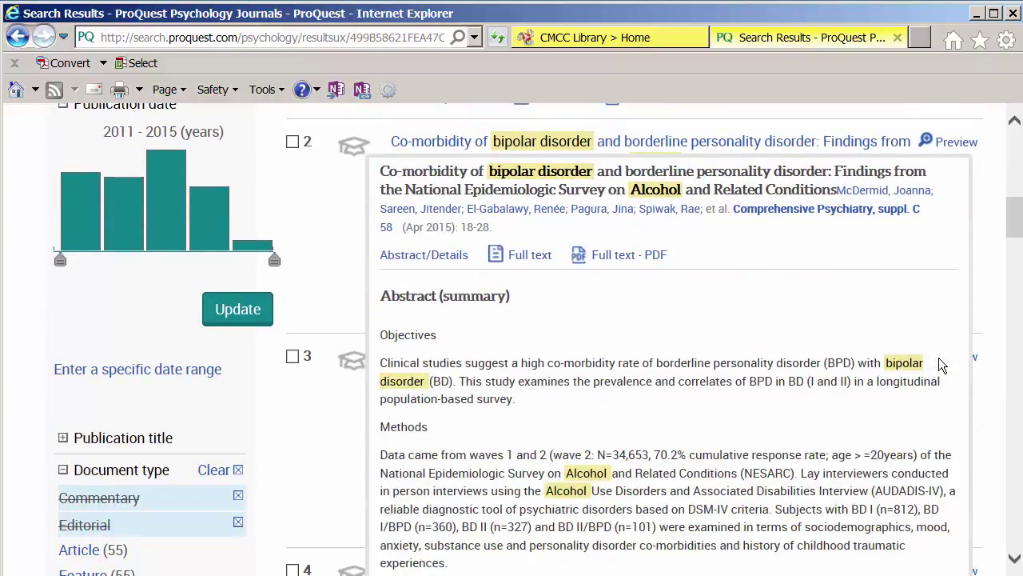
{"action": "scroll", "coordinate": [942, 364], "scroll_direction": "up", "scroll_amount": 1}
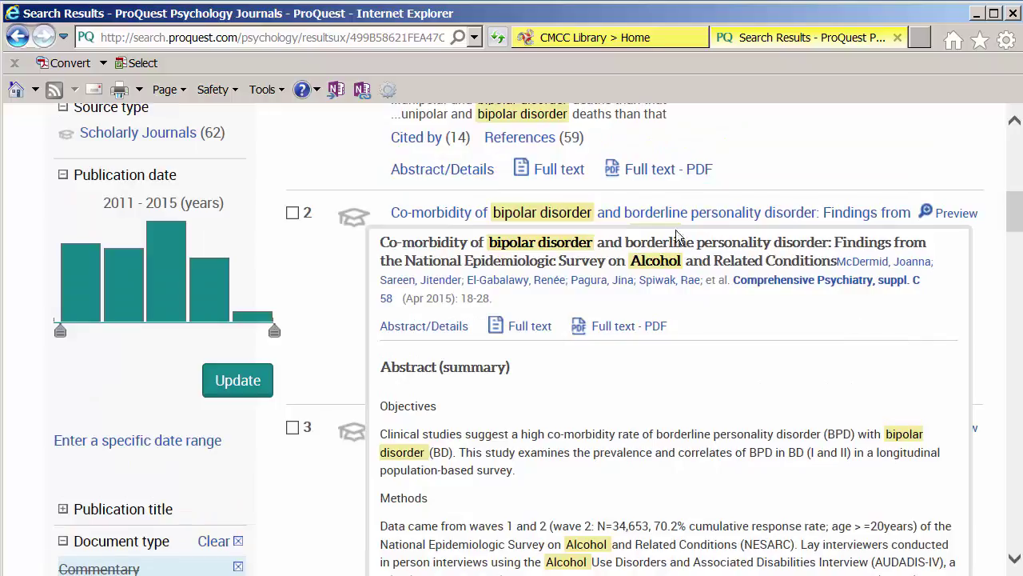
- Open result 2's full-text record, scroll through the article and references, then return to the top
{"action": "left_click", "coordinate": [651, 215]}
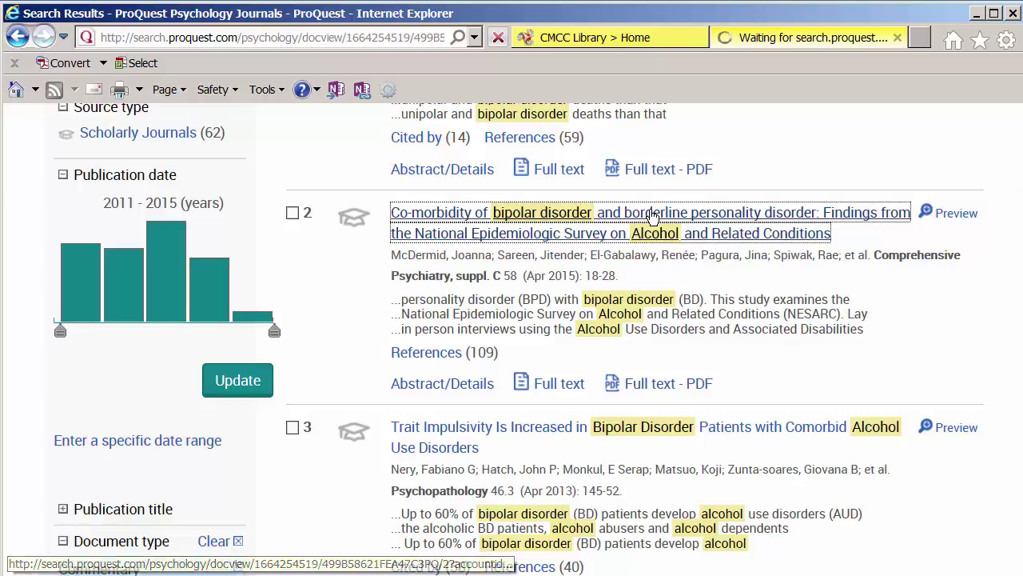
{"action": "scroll", "coordinate": [664, 281], "scroll_direction": "down", "scroll_amount": 3}
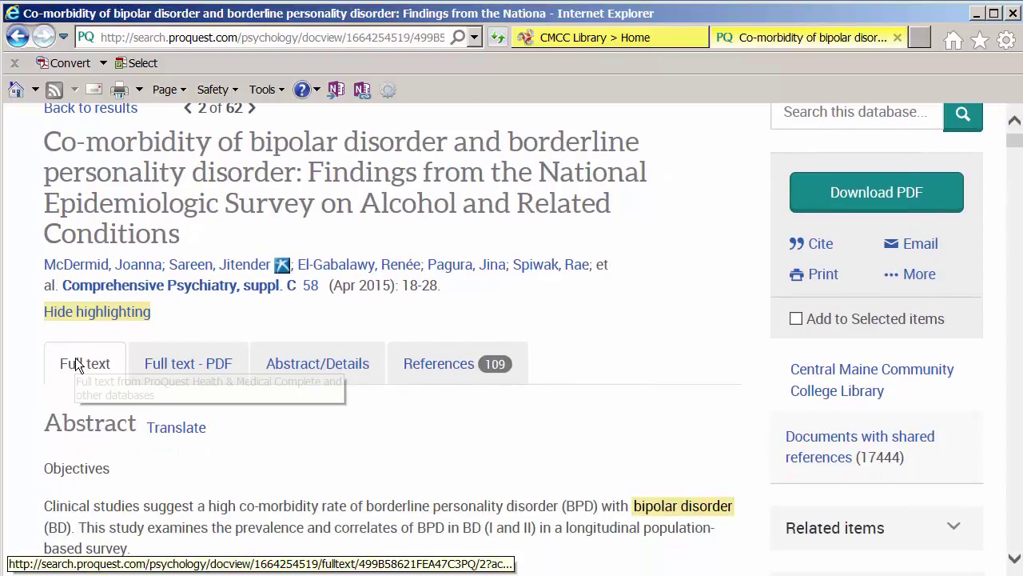
{"action": "scroll", "coordinate": [212, 478], "scroll_direction": "down", "scroll_amount": 5}
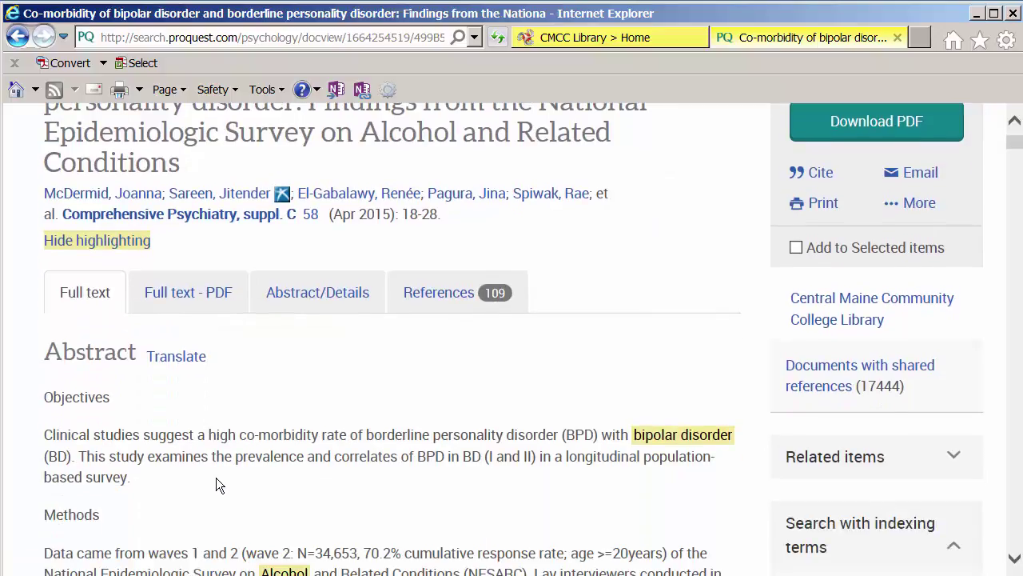
{"action": "scroll", "coordinate": [225, 471], "scroll_direction": "down", "scroll_amount": 10}
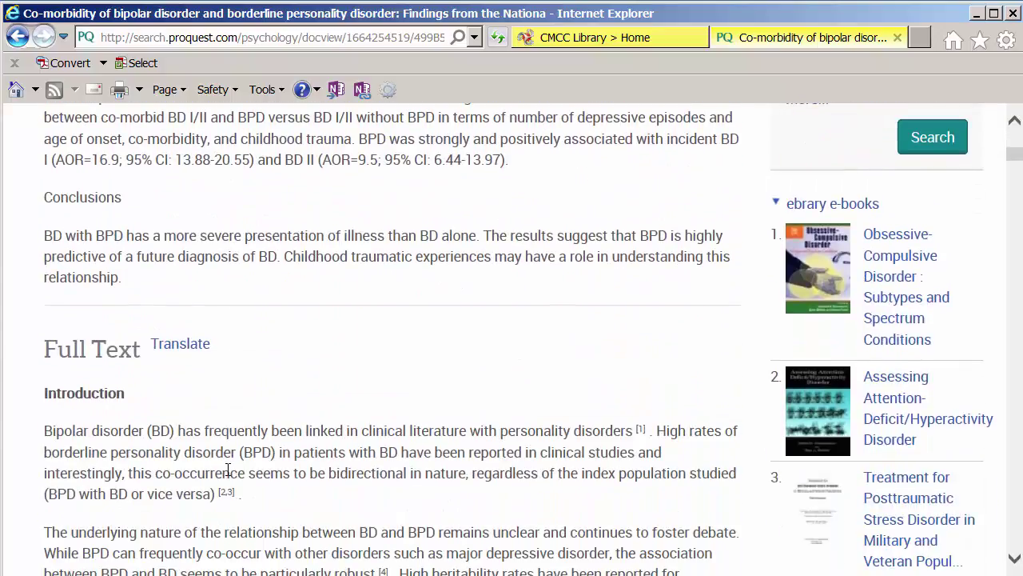
{"action": "scroll", "coordinate": [229, 467], "scroll_direction": "down", "scroll_amount": 11}
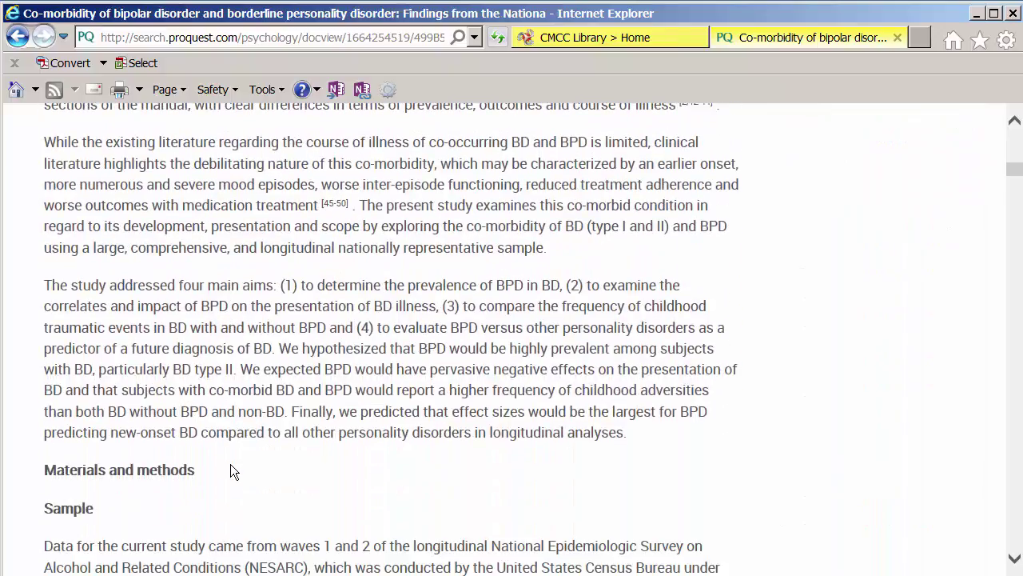
{"action": "scroll", "coordinate": [232, 464], "scroll_direction": "down", "scroll_amount": 12}
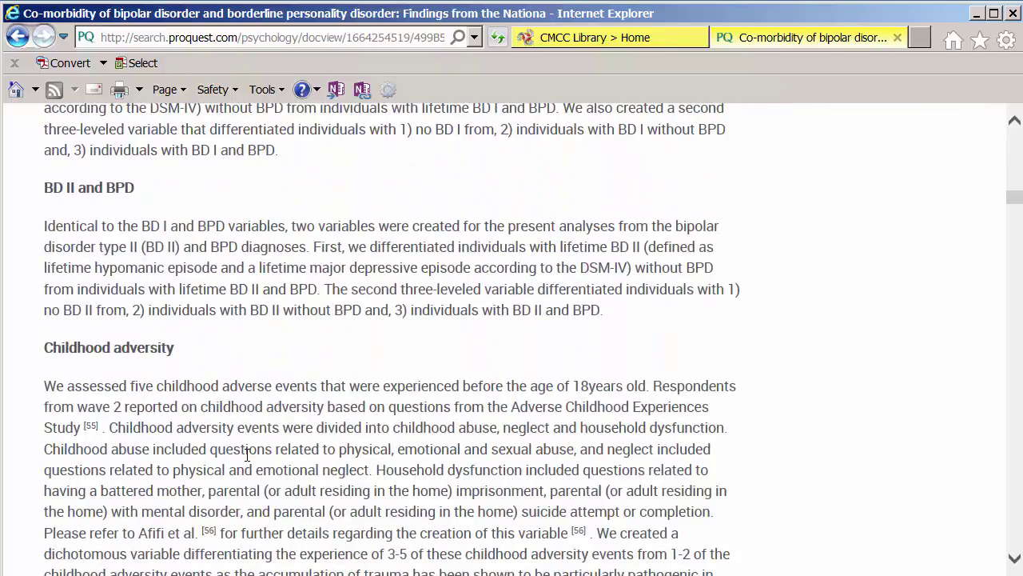
{"action": "scroll", "coordinate": [248, 454], "scroll_direction": "down", "scroll_amount": 10}
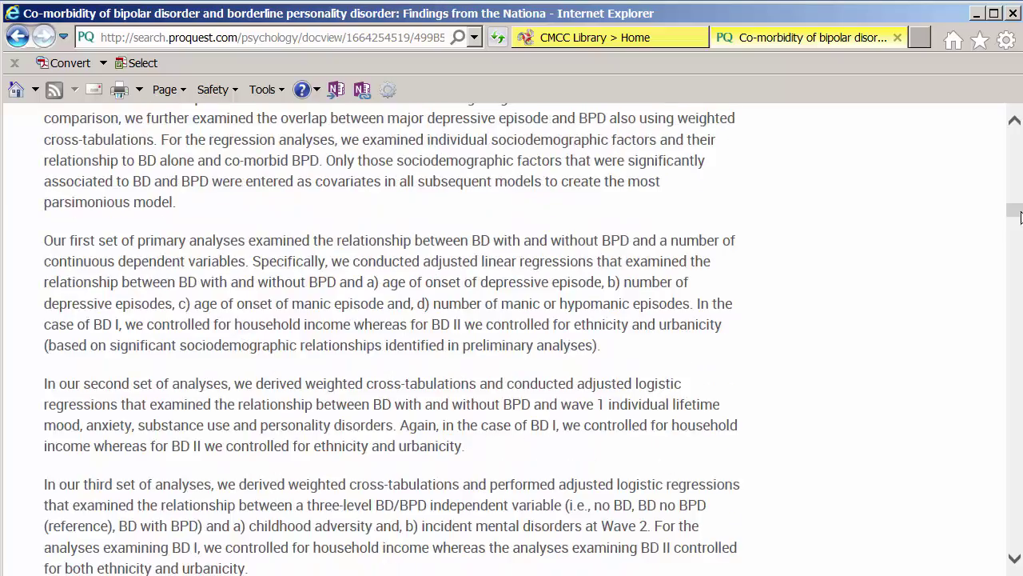
{"action": "left_click_drag", "start_coordinate": [1015, 212], "coordinate": [1017, 460]}
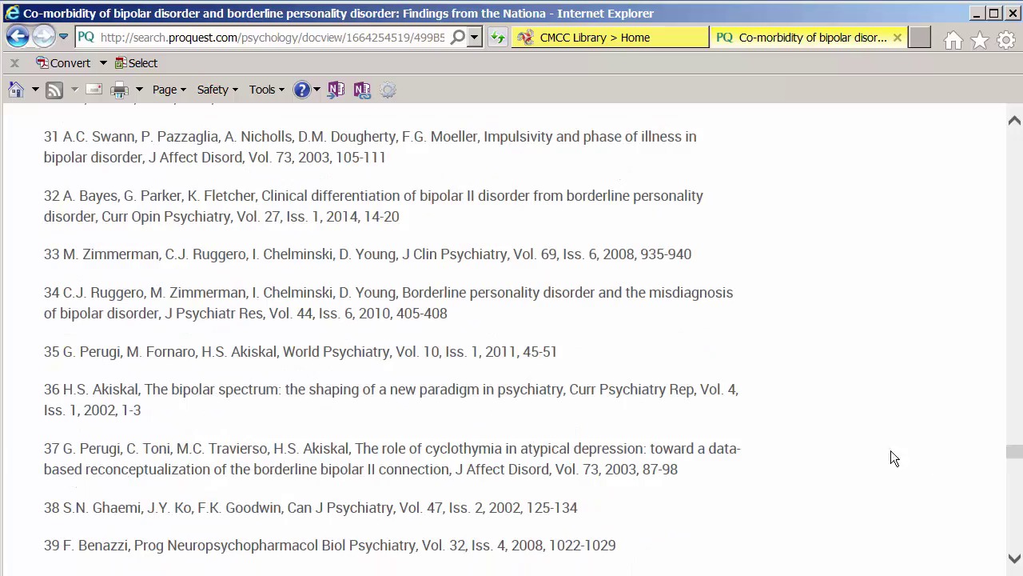
{"action": "left_click_drag", "start_coordinate": [1016, 452], "coordinate": [1017, 150]}
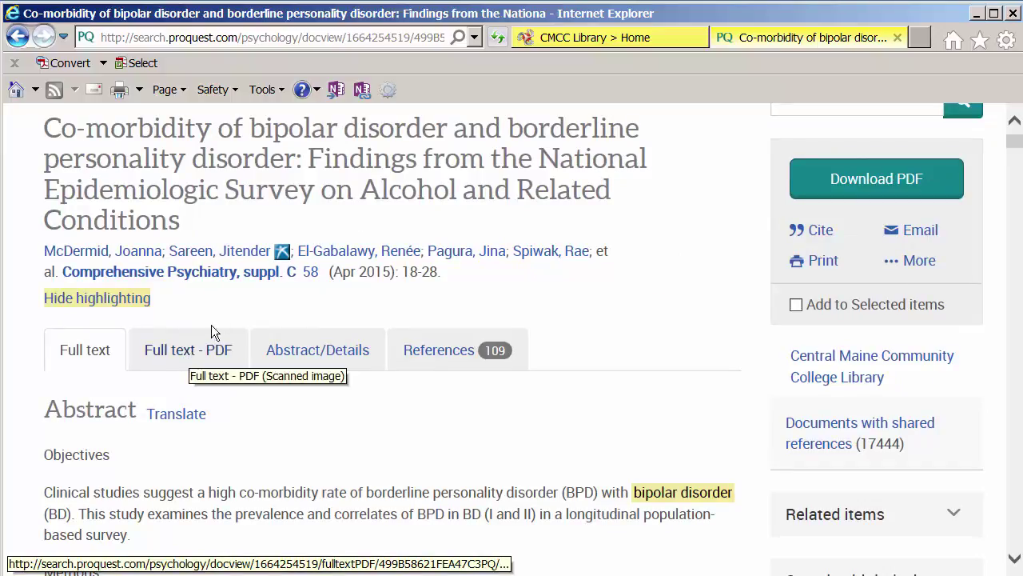
- Review the Abstract/Details view: DOI, Elsevier as publisher, Apr 2015 date and source database
{"action": "left_click", "coordinate": [301, 357]}
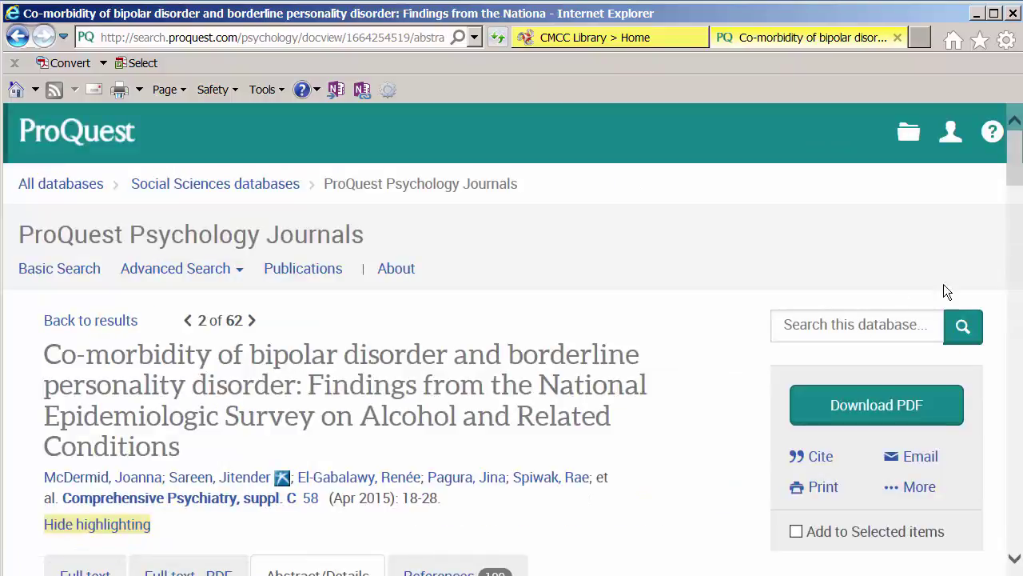
{"action": "scroll", "coordinate": [1004, 172], "scroll_direction": "down", "scroll_amount": 1}
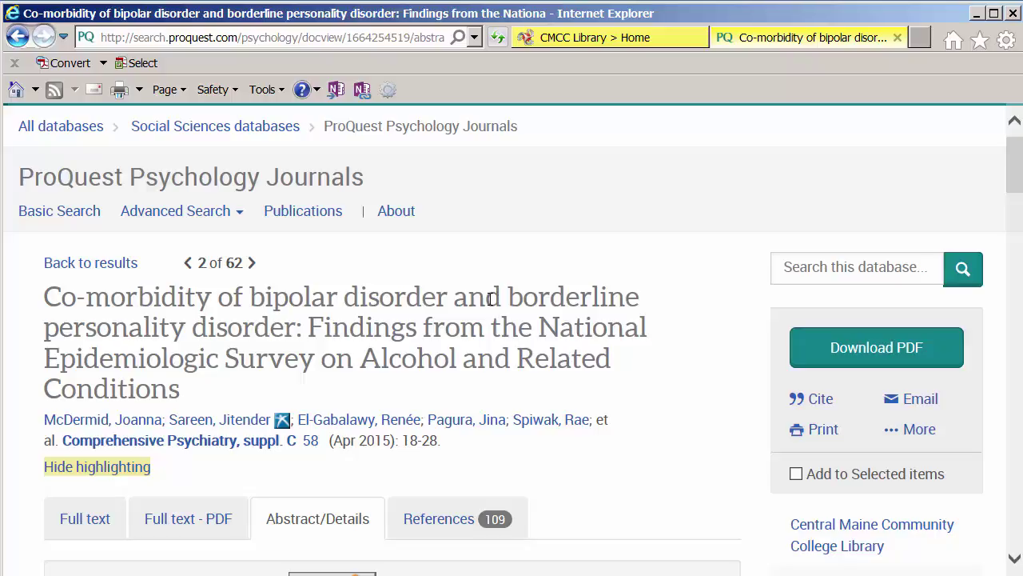
{"action": "left_click_drag", "start_coordinate": [1016, 174], "coordinate": [1016, 216]}
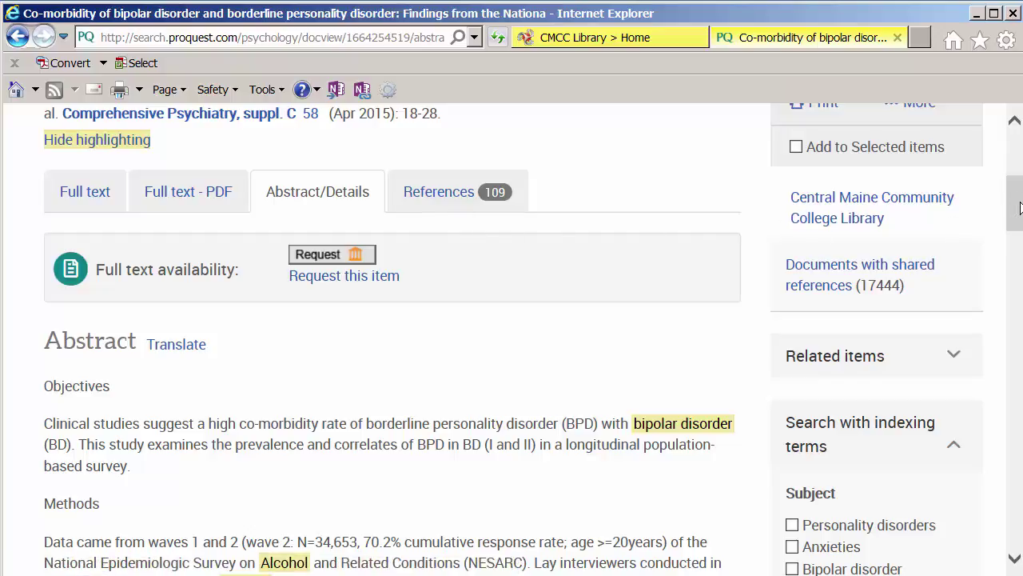
{"action": "left_click_drag", "start_coordinate": [1018, 207], "coordinate": [1020, 299]}
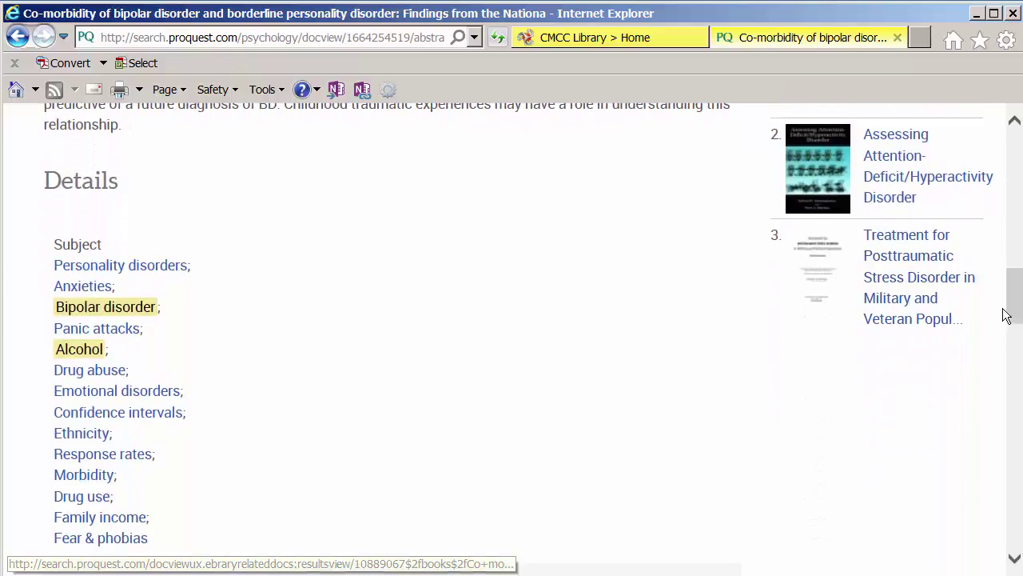
{"action": "left_click_drag", "start_coordinate": [1015, 308], "coordinate": [1016, 358]}
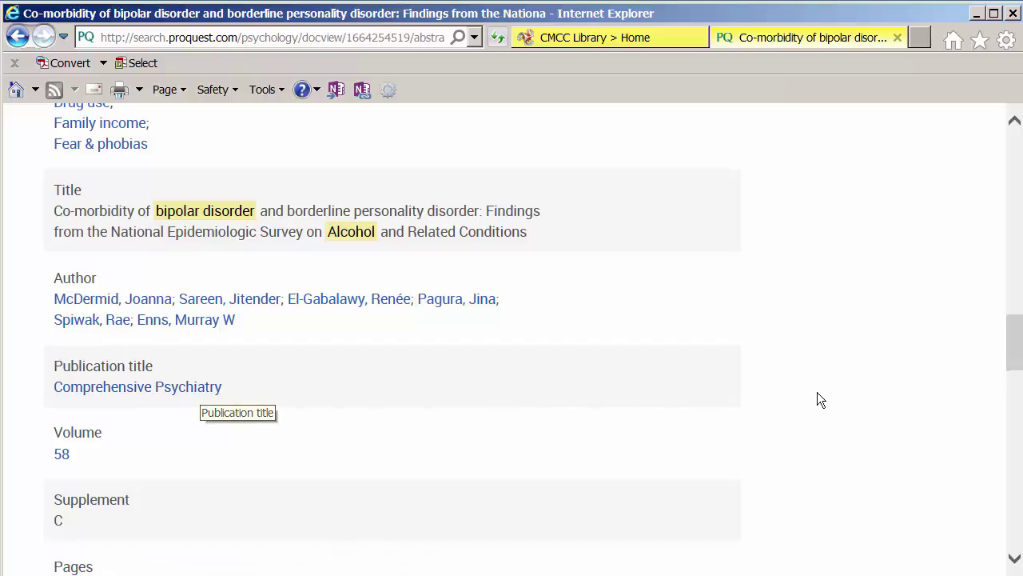
{"action": "left_click_drag", "start_coordinate": [1018, 344], "coordinate": [1015, 479]}
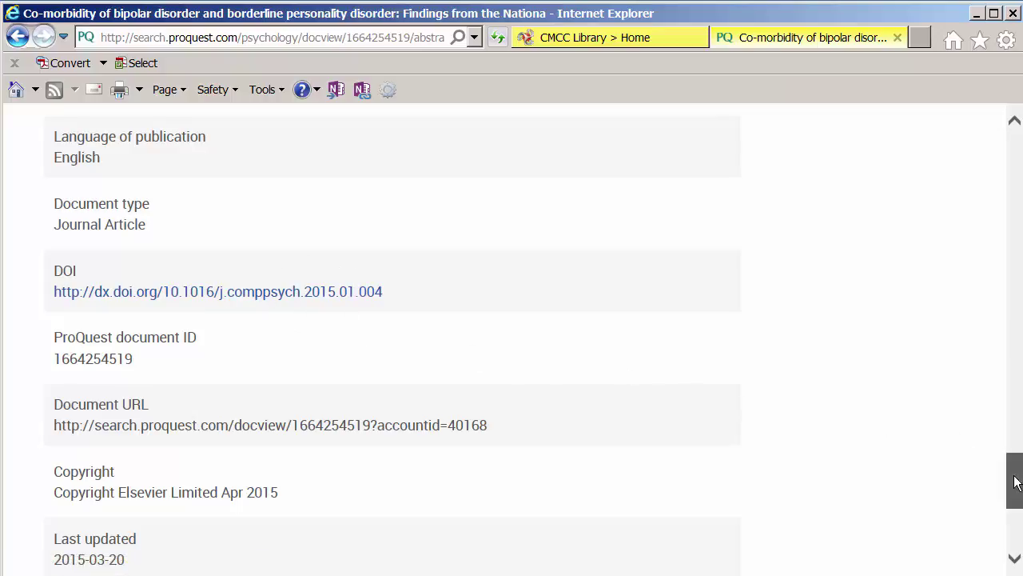
{"action": "scroll", "coordinate": [1014, 480], "scroll_direction": "down", "scroll_amount": 1}
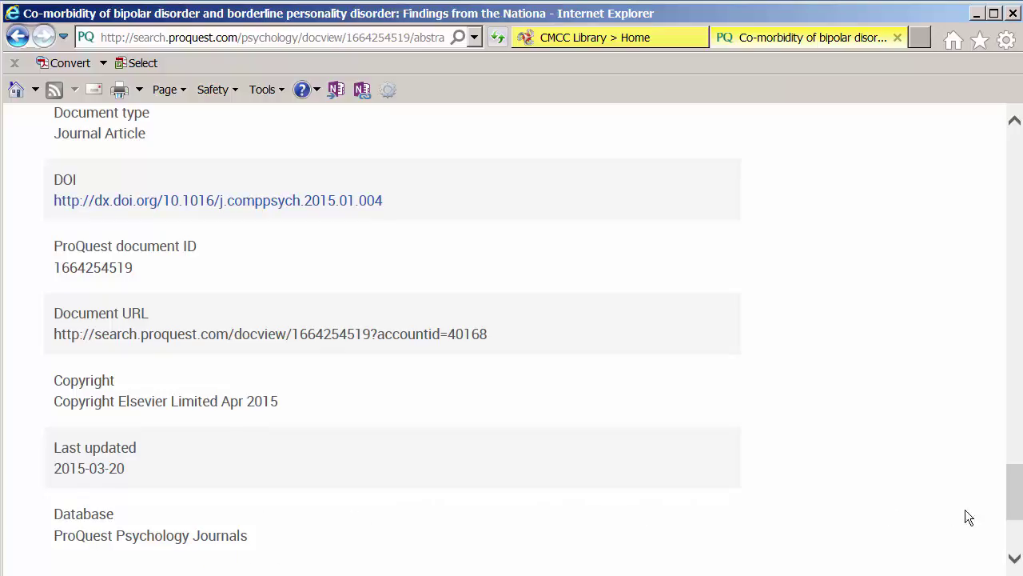
{"action": "left_click_drag", "start_coordinate": [1015, 510], "coordinate": [1018, 184]}
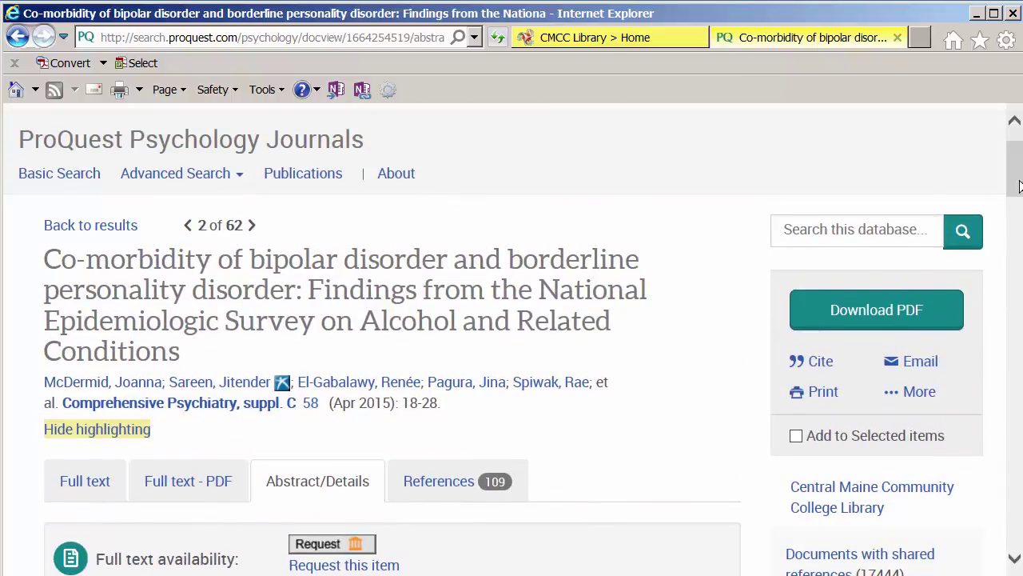
- Show the article's citation in APA 6th - American Psychological Association, 6th Edition style
{"action": "left_click", "coordinate": [821, 363]}
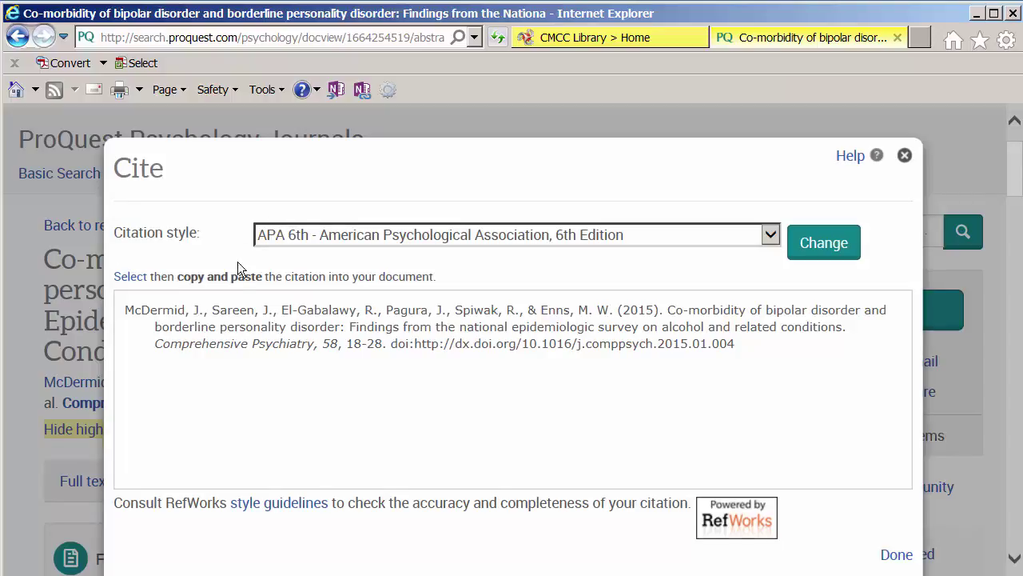
{"action": "left_click", "coordinate": [766, 237]}
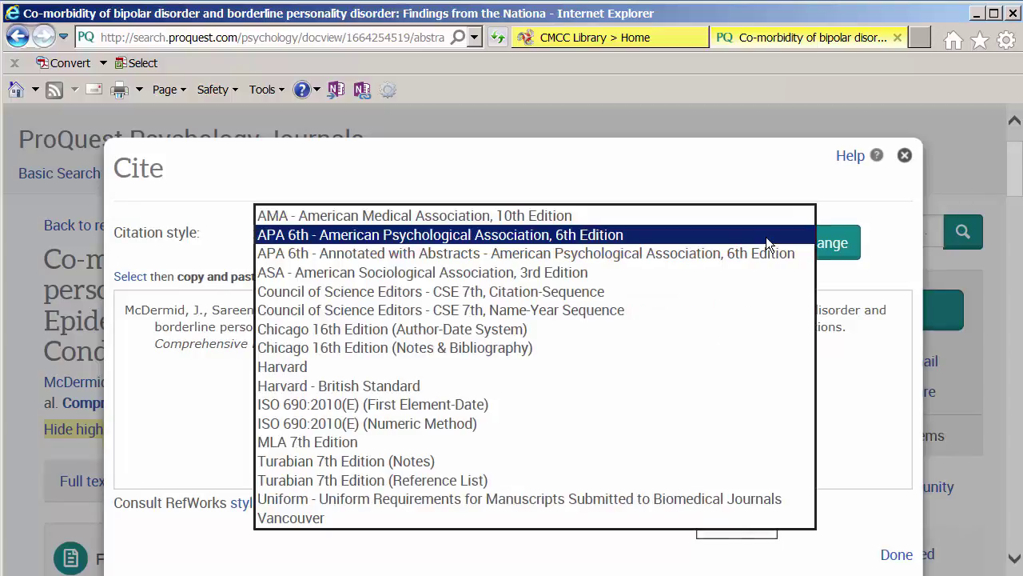
{"action": "left_click", "coordinate": [595, 232]}
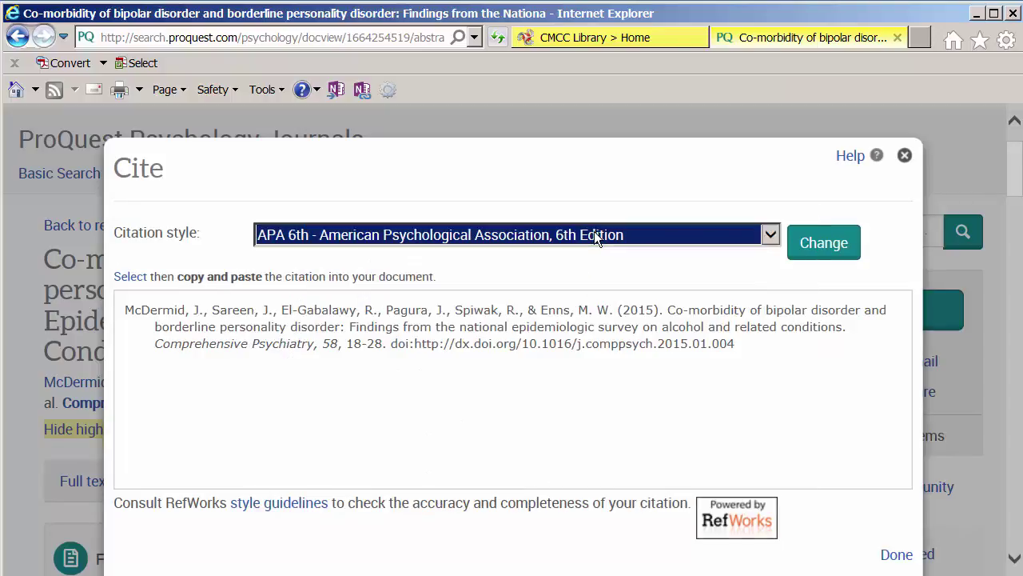